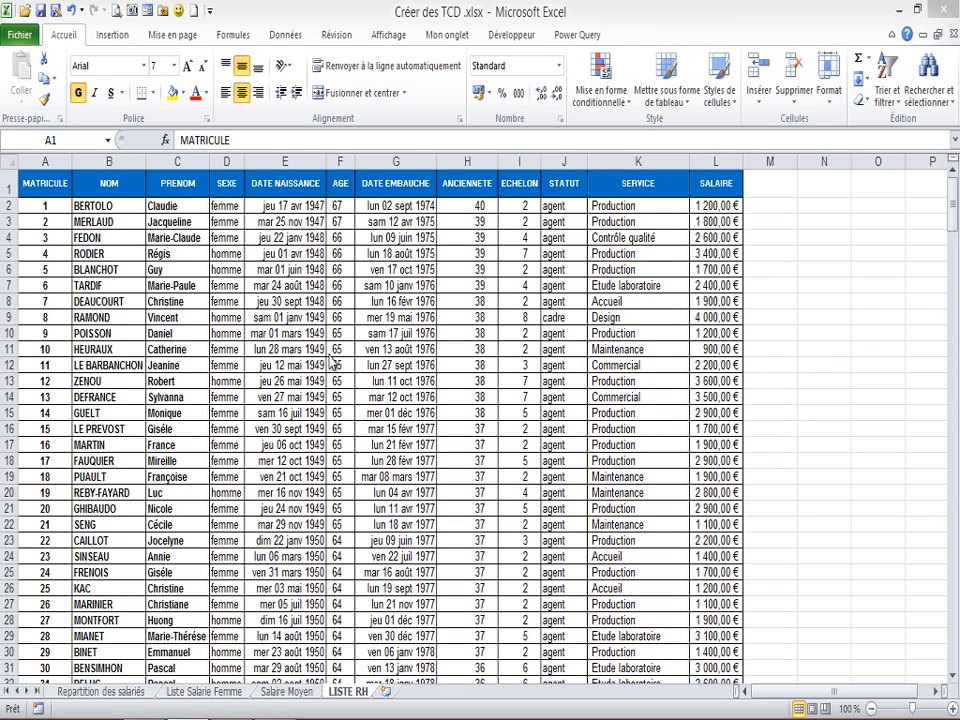
Step: Create a pivot table on a new worksheet from the full employee list on the LISTE RH sheet
{"action": "left_click", "coordinate": [46, 183]}
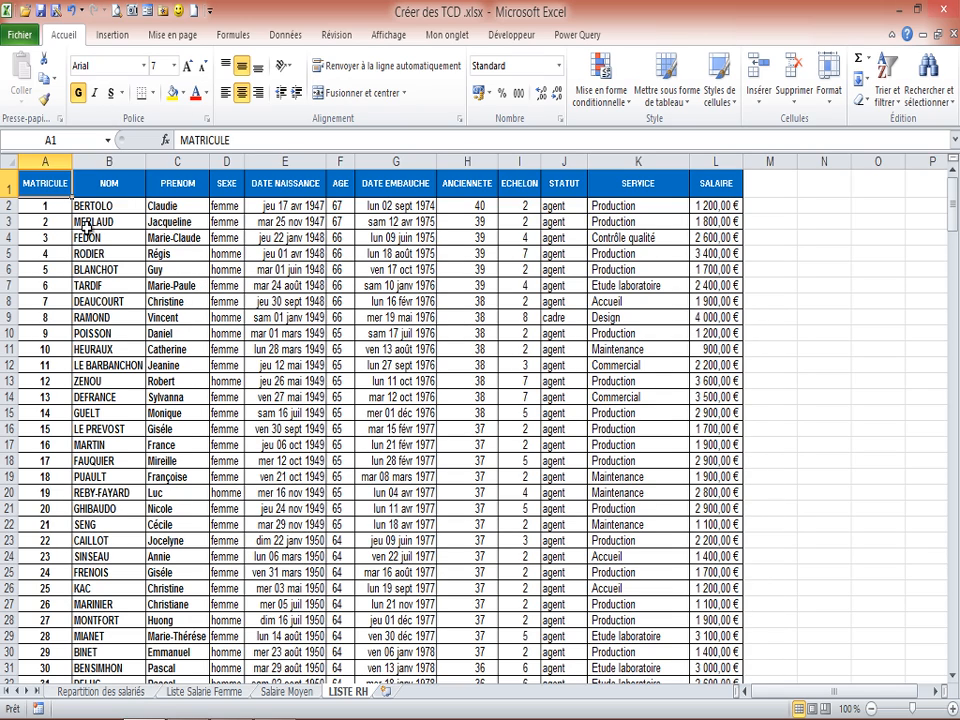
{"action": "left_click", "coordinate": [185, 253]}
{"action": "left_click", "coordinate": [43, 184]}
{"action": "left_click", "coordinate": [116, 36]}
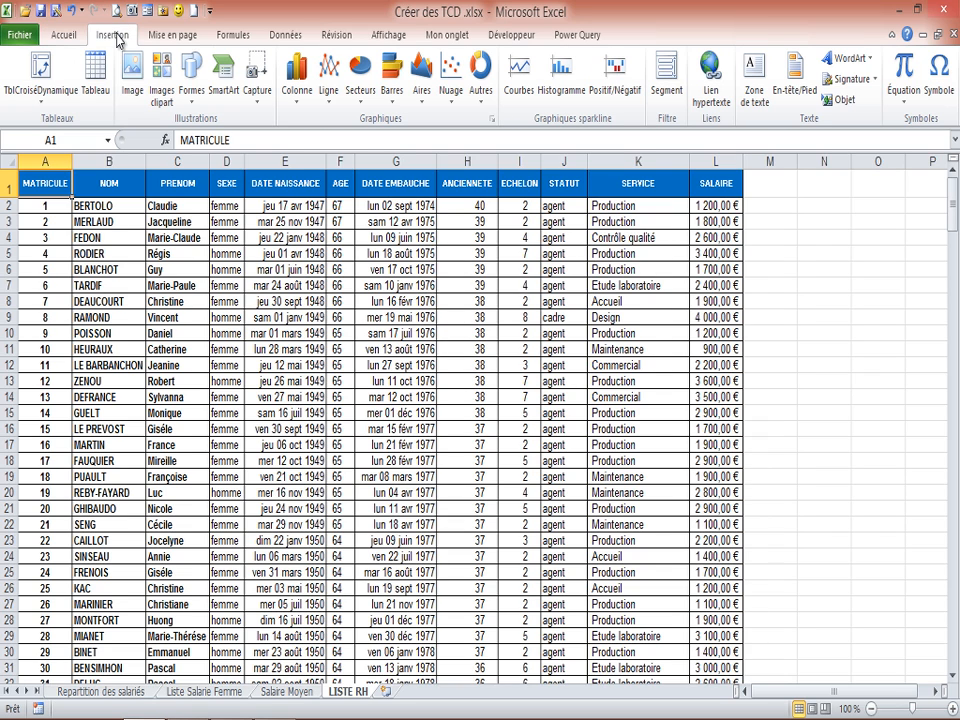
{"action": "left_click", "coordinate": [46, 68]}
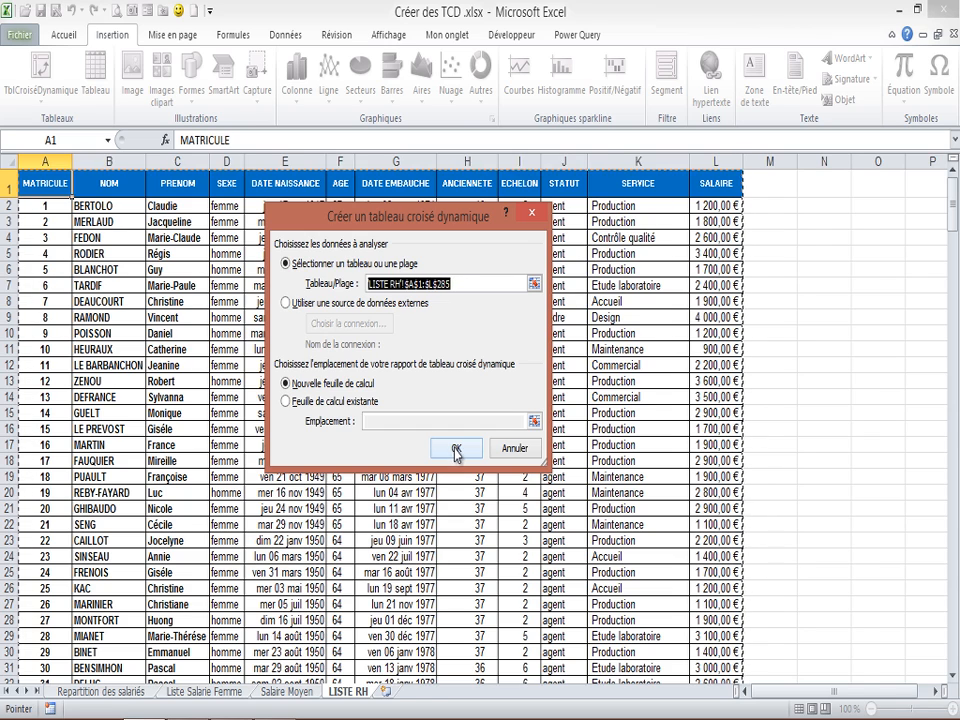
{"action": "left_click", "coordinate": [456, 450]}
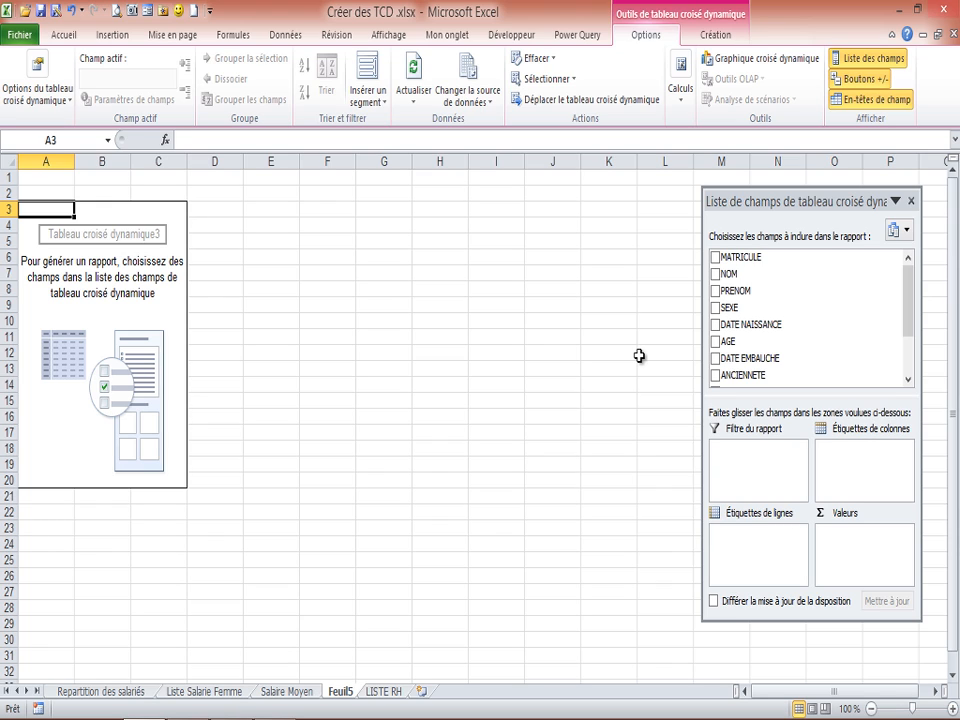
Step: Lay out the pivot table with AGE as row labels, SEXE as column labels and the count of NOM as values
{"action": "left_click_drag", "start_coordinate": [718, 342], "coordinate": [733, 536]}
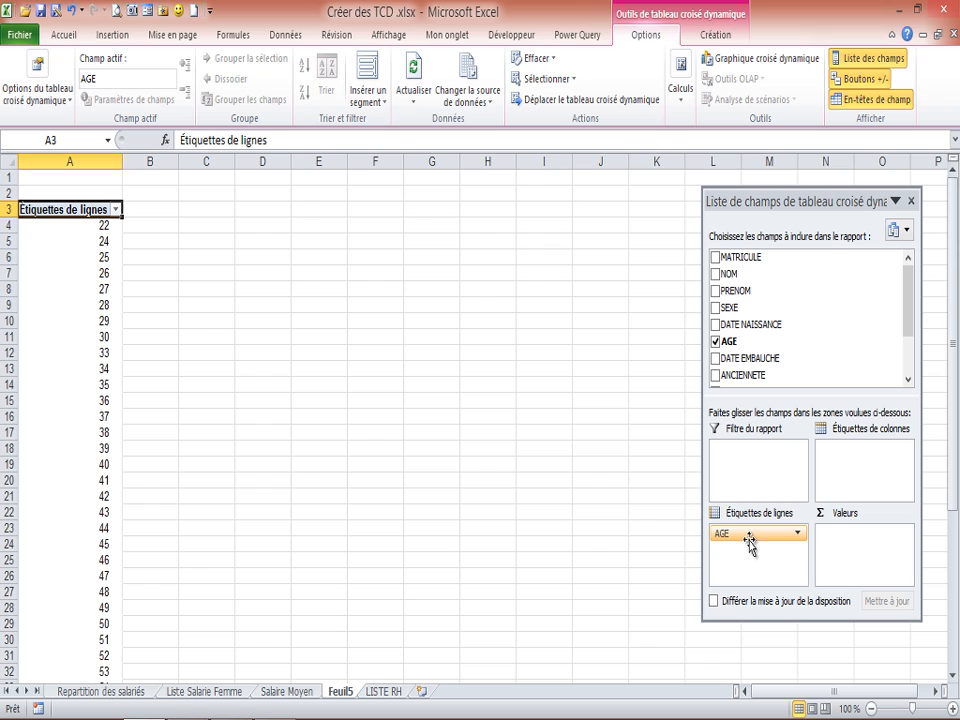
{"action": "left_click_drag", "start_coordinate": [728, 308], "coordinate": [837, 457]}
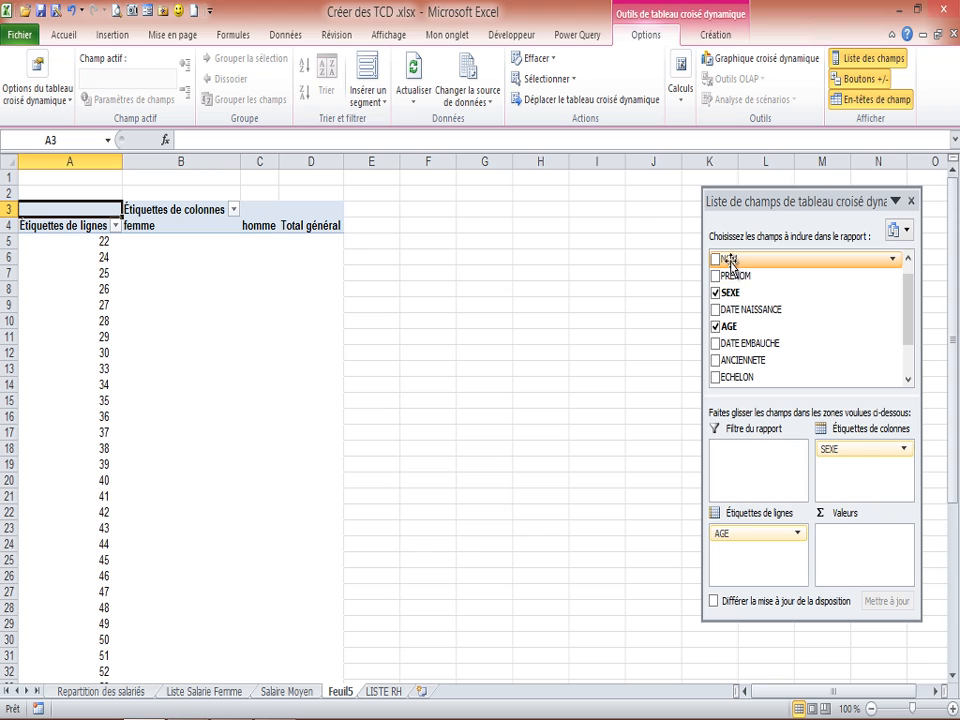
{"action": "left_click_drag", "start_coordinate": [731, 262], "coordinate": [838, 543]}
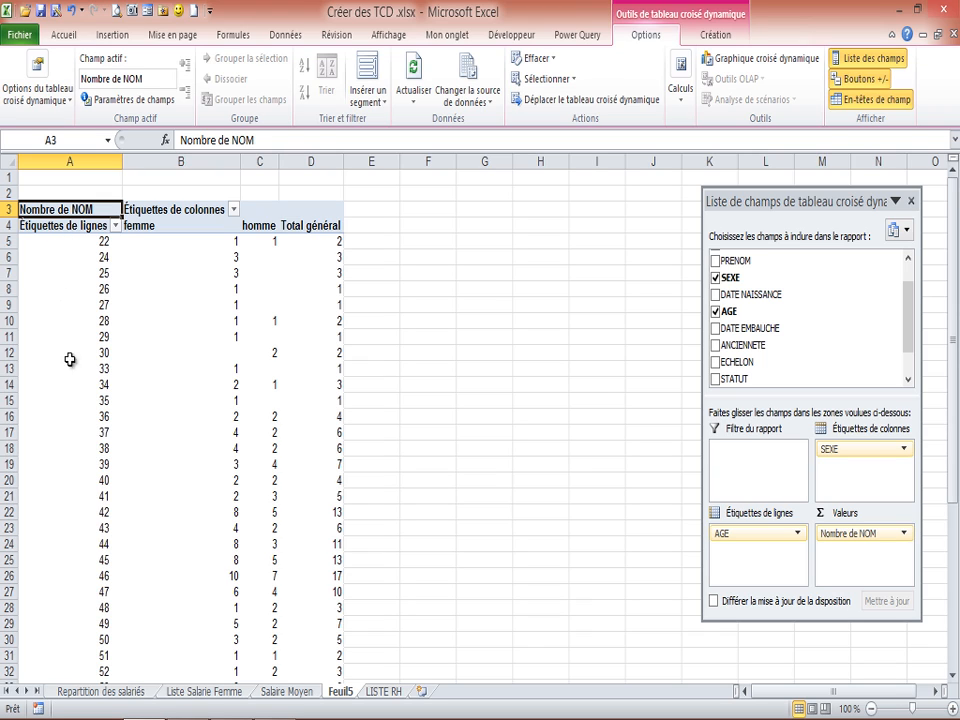
Step: Group the AGE row labels from 20 to 70 in intervals of 10, and narrow columns A and B
{"action": "left_click", "coordinate": [80, 244]}
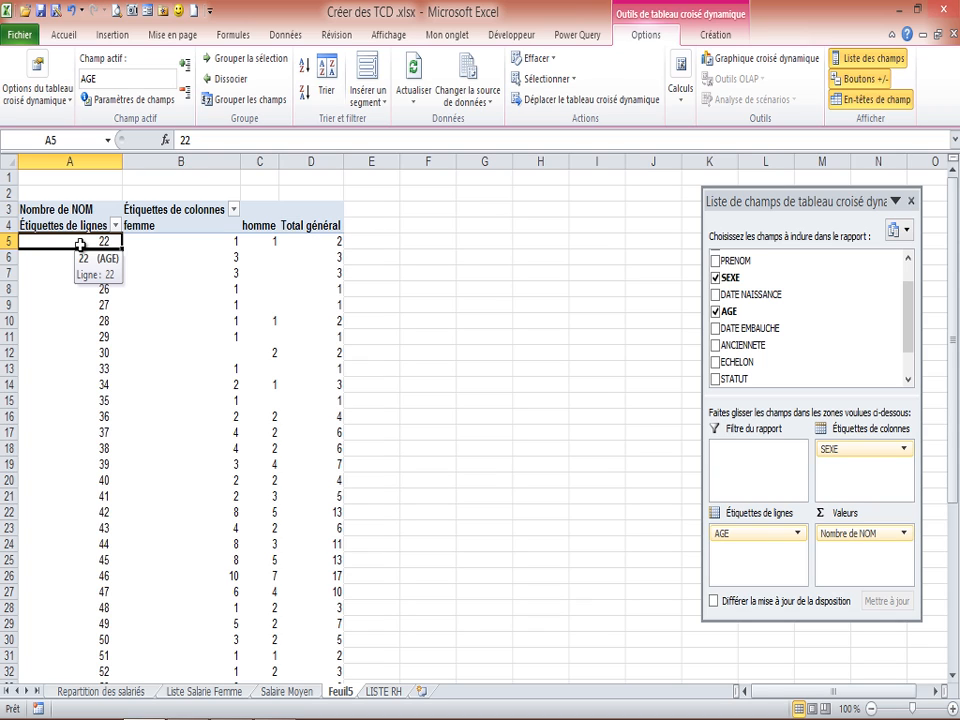
{"action": "left_click", "coordinate": [75, 275]}
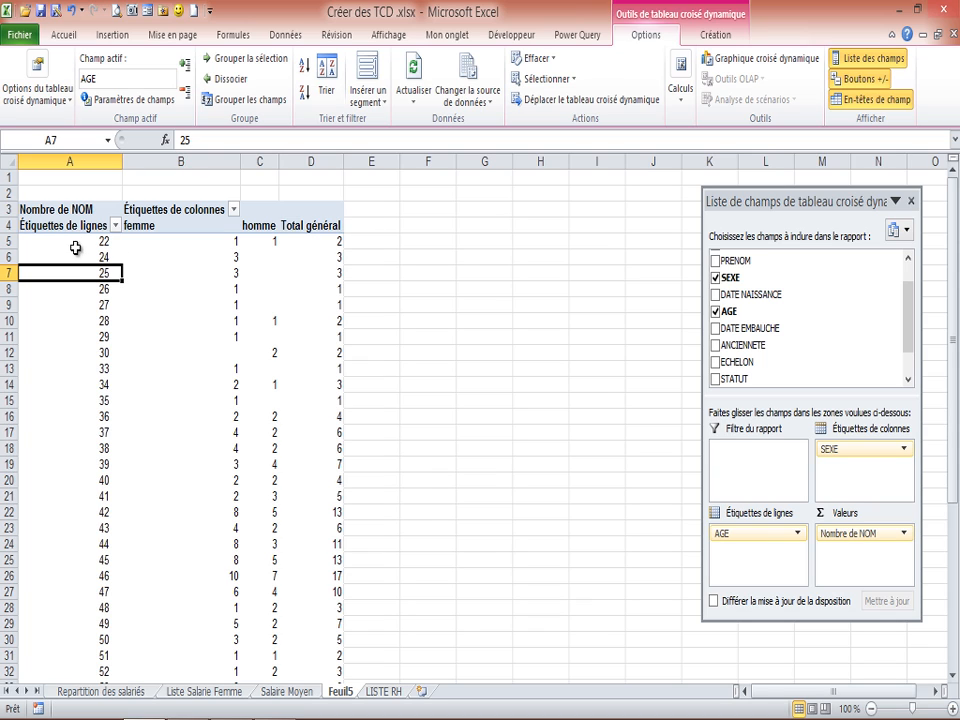
{"action": "left_click", "coordinate": [75, 254]}
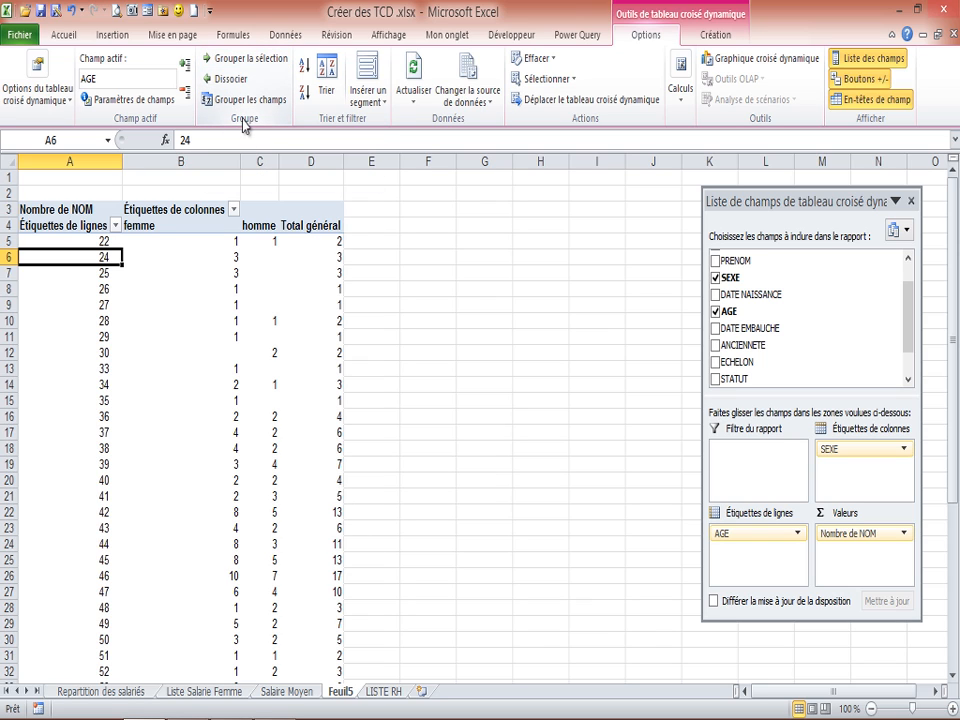
{"action": "left_click", "coordinate": [245, 62]}
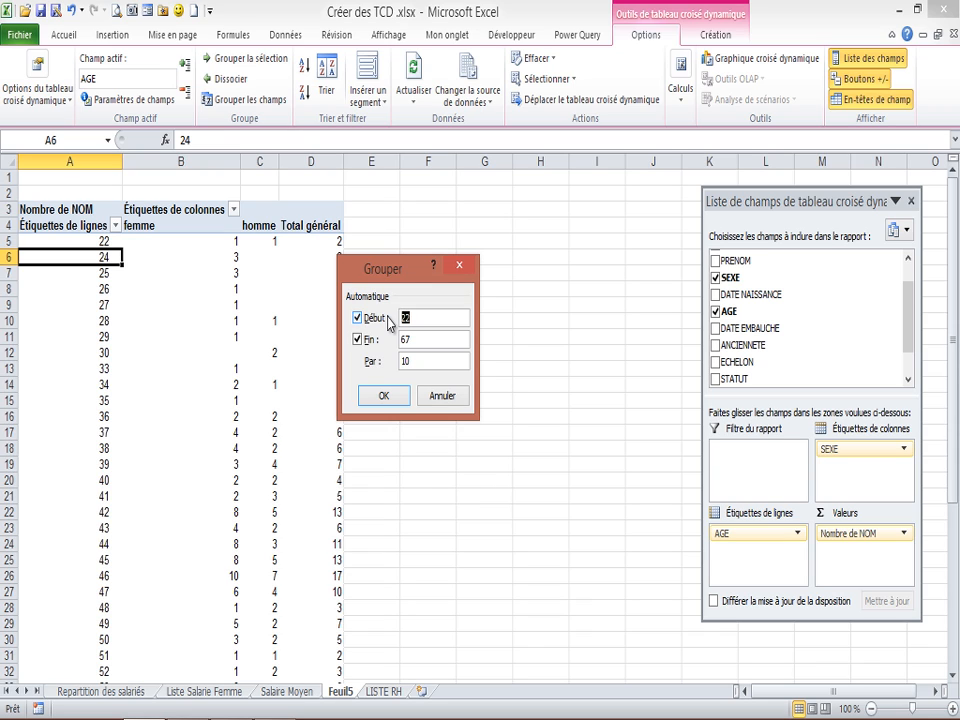
{"action": "type", "text": "20"}
{"action": "left_click_drag", "start_coordinate": [420, 339], "coordinate": [398, 340]}
{"action": "type", "text": "70"}
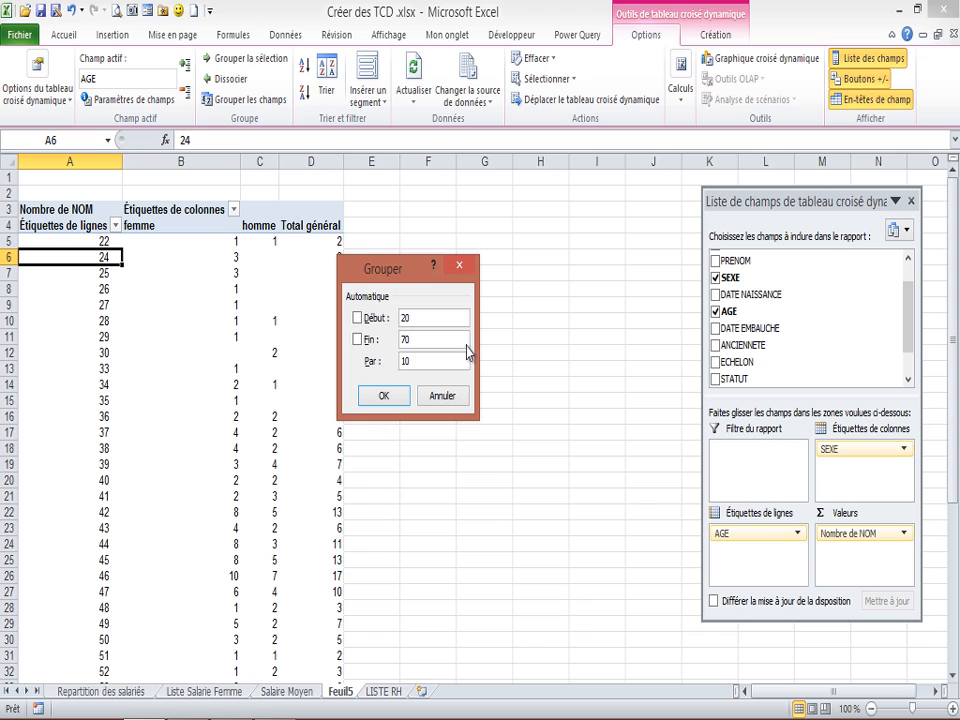
{"action": "left_click", "coordinate": [383, 398]}
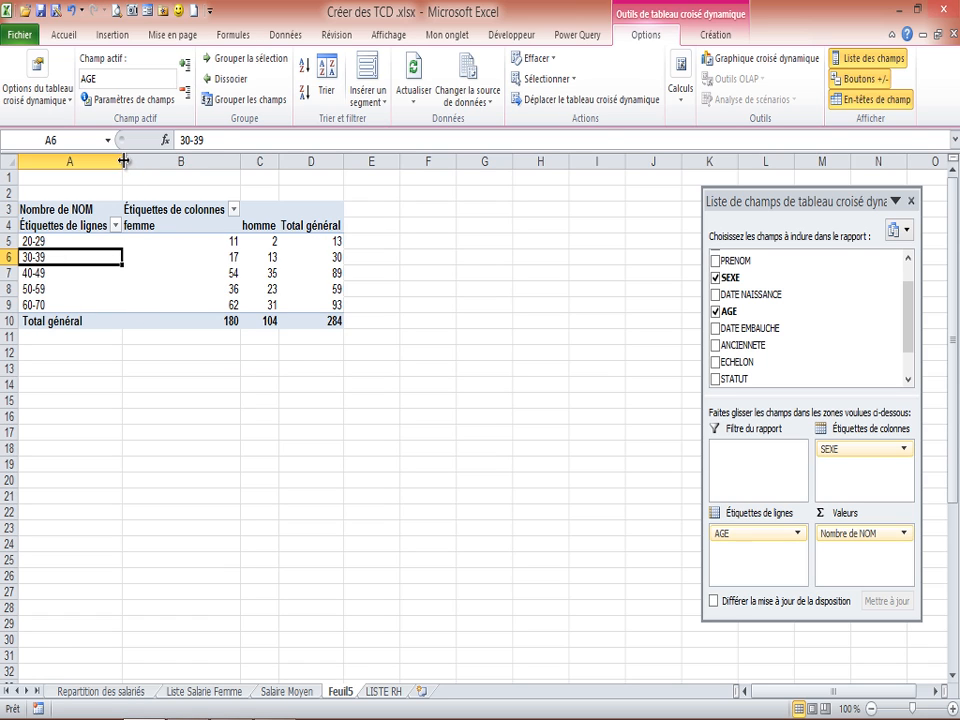
{"action": "left_click_drag", "start_coordinate": [123, 161], "coordinate": [102, 170]}
{"action": "left_click_drag", "start_coordinate": [221, 161], "coordinate": [153, 206]}
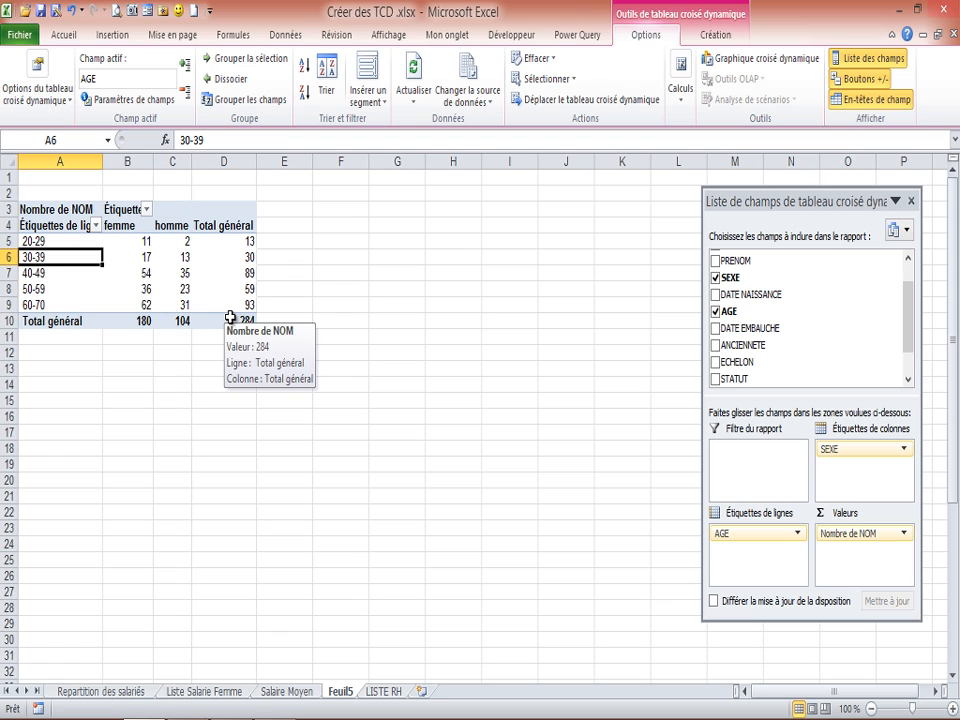
Step: Extract the records behind the count of women aged 60-70 onto a new detail sheet
{"action": "mouse_move", "coordinate": [178, 273]}
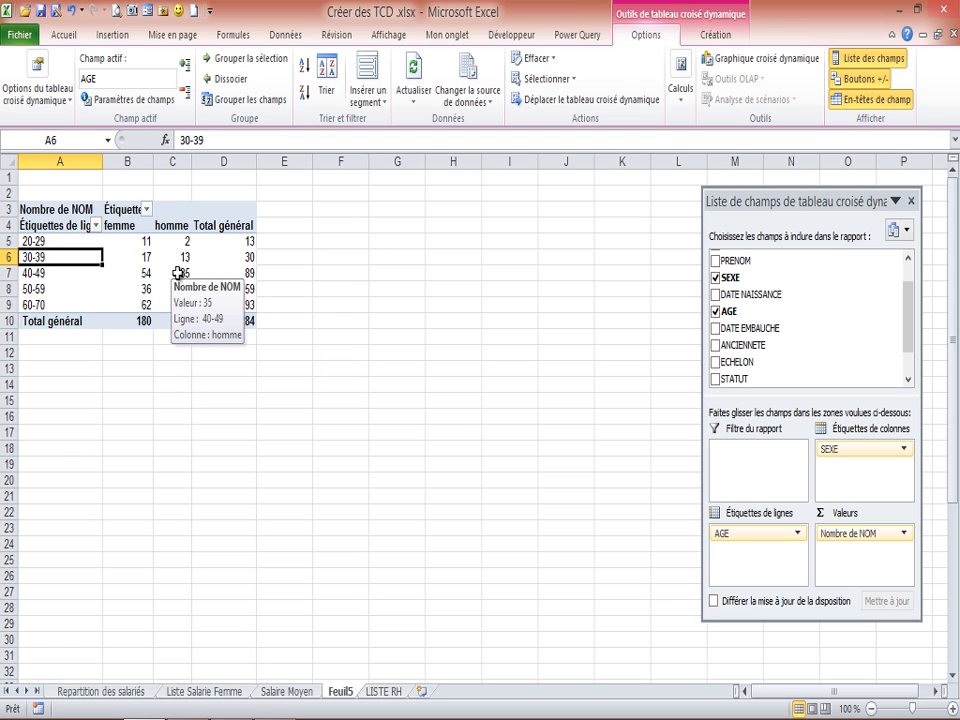
{"action": "mouse_move", "coordinate": [108, 262]}
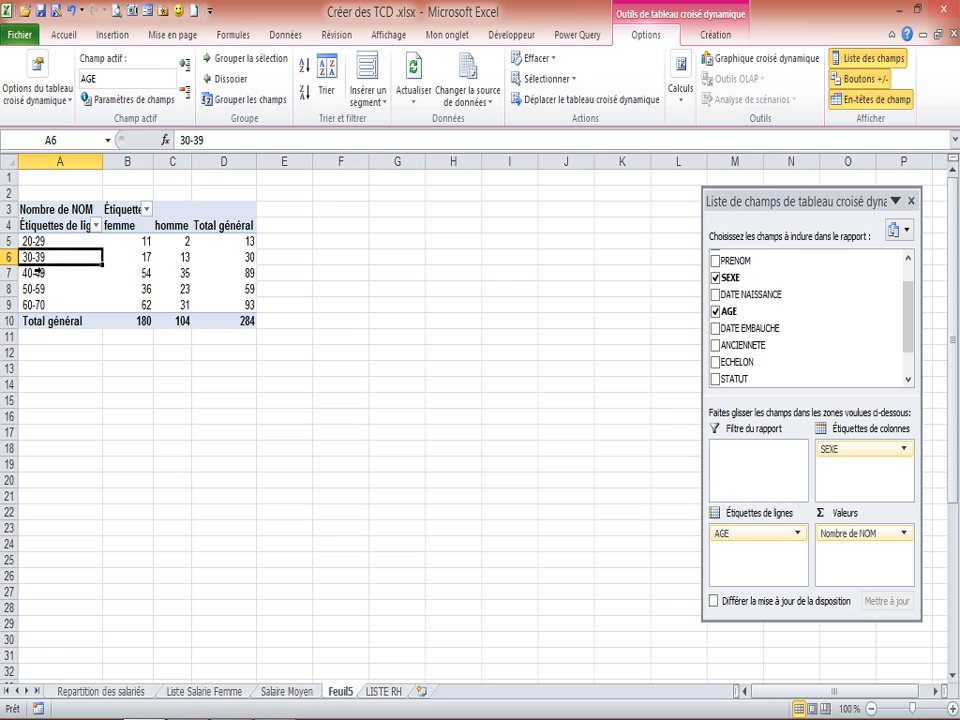
{"action": "mouse_move", "coordinate": [43, 244]}
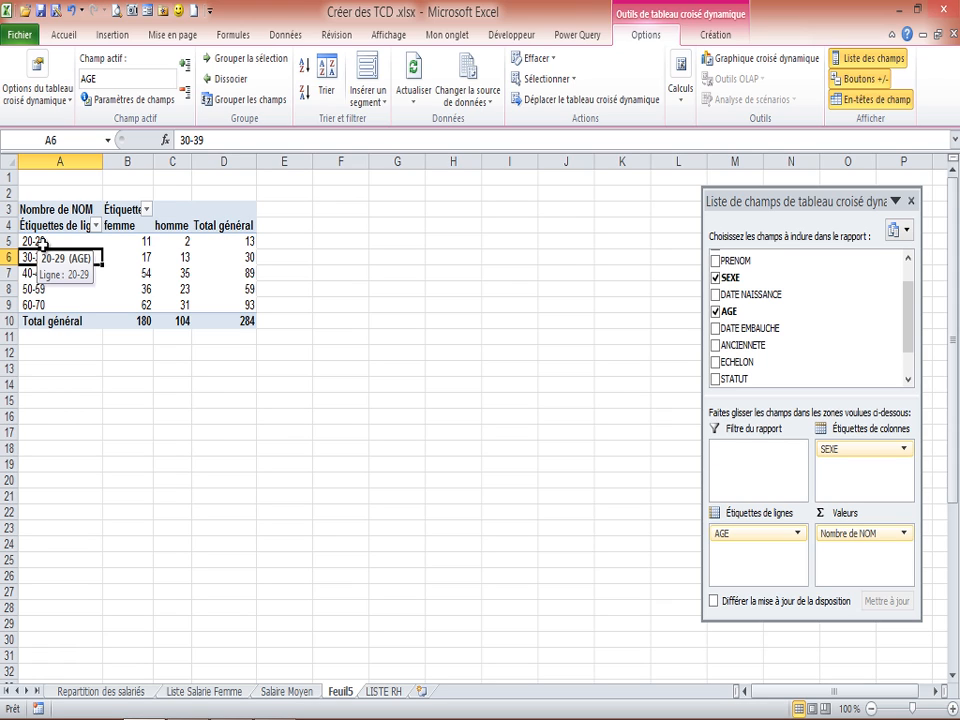
{"action": "mouse_move", "coordinate": [48, 308]}
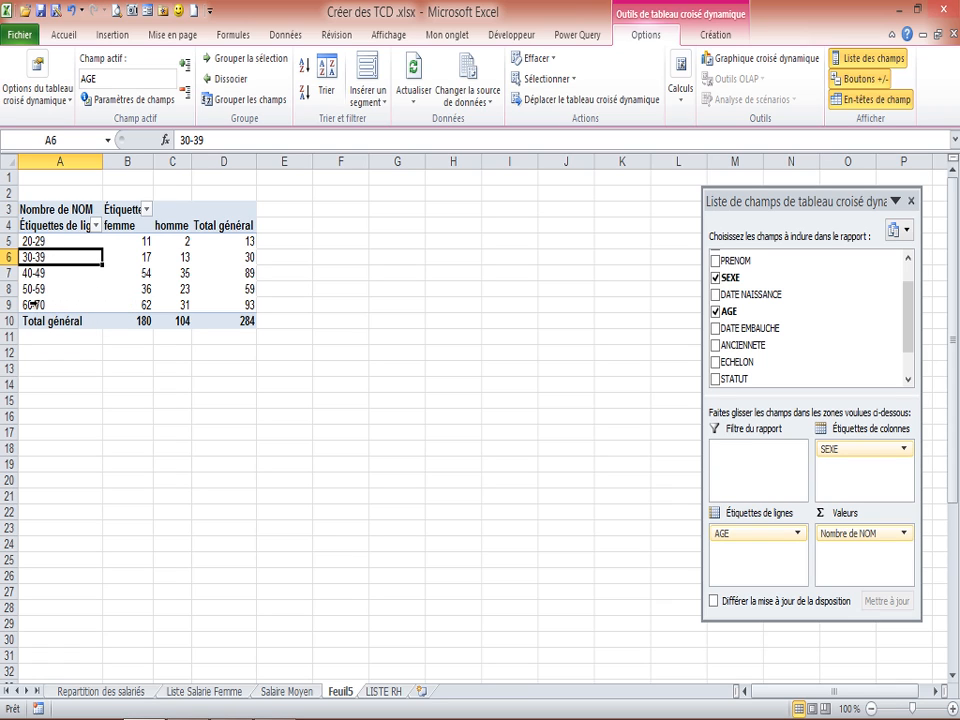
{"action": "mouse_move", "coordinate": [144, 306]}
{"action": "left_click", "coordinate": [149, 306]}
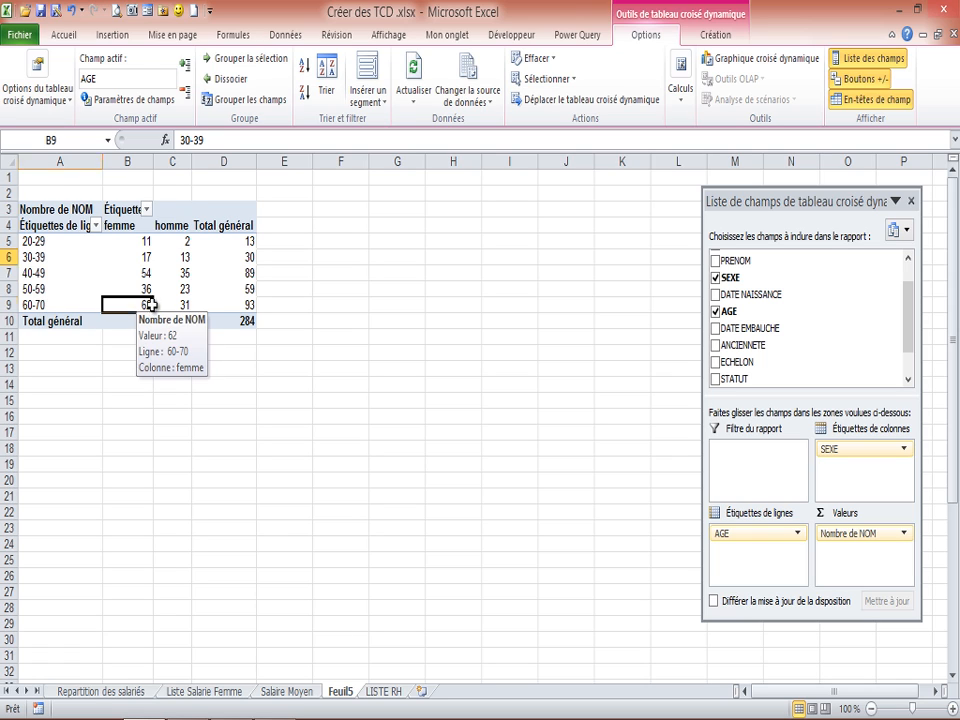
{"action": "left_click", "coordinate": [186, 306]}
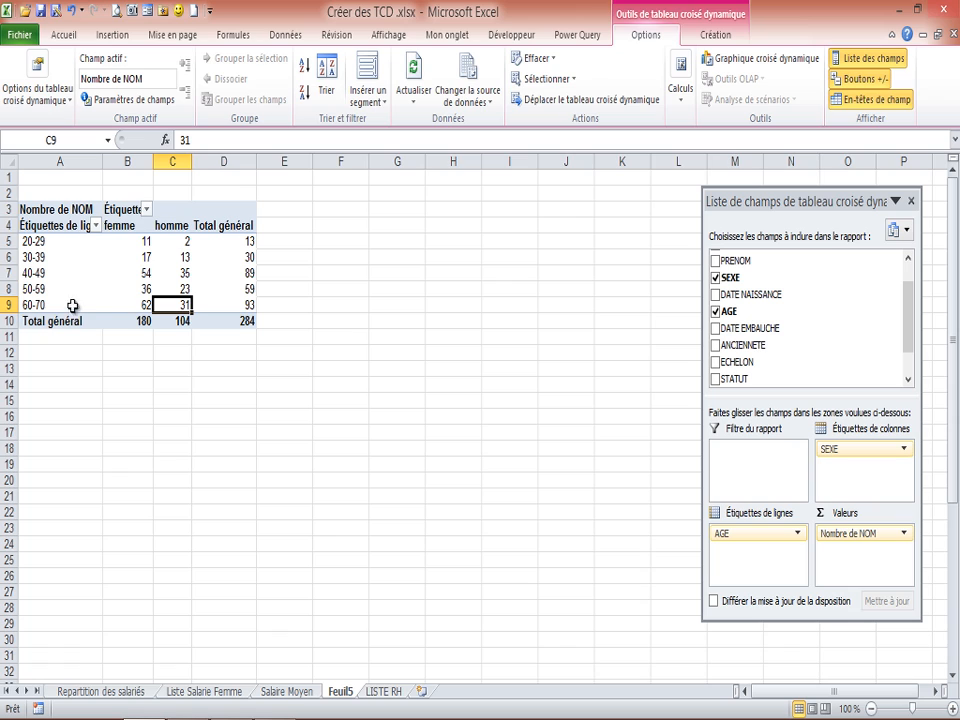
{"action": "left_click", "coordinate": [141, 306]}
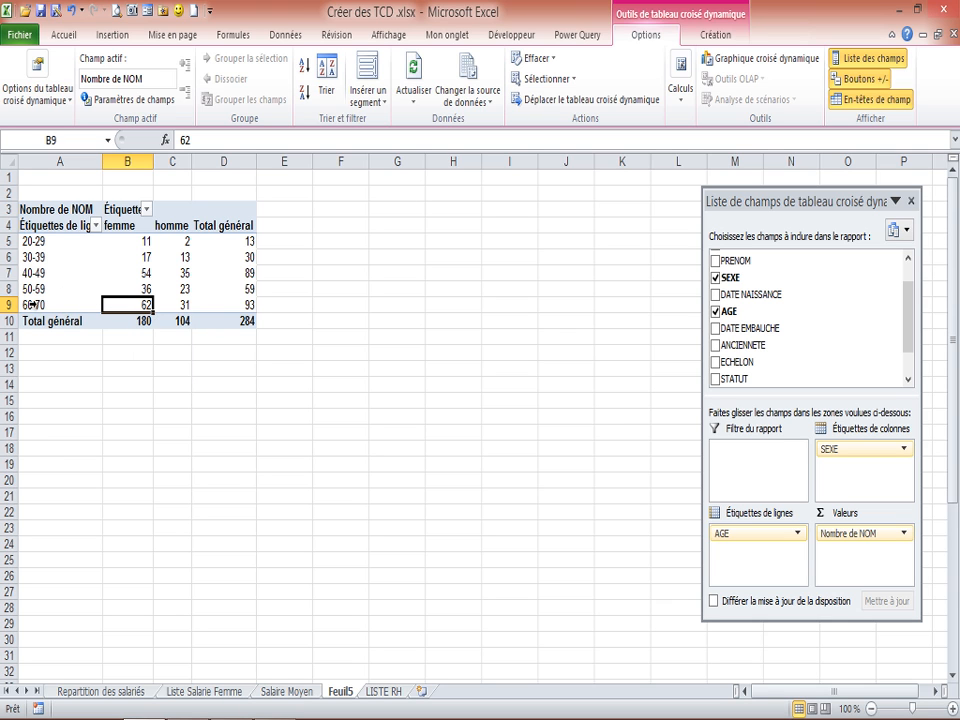
{"action": "double_click", "coordinate": [141, 305]}
Step: Examine the extracted detail list of women aged 60-70 from its first to its last record
{"action": "left_click", "coordinate": [172, 228]}
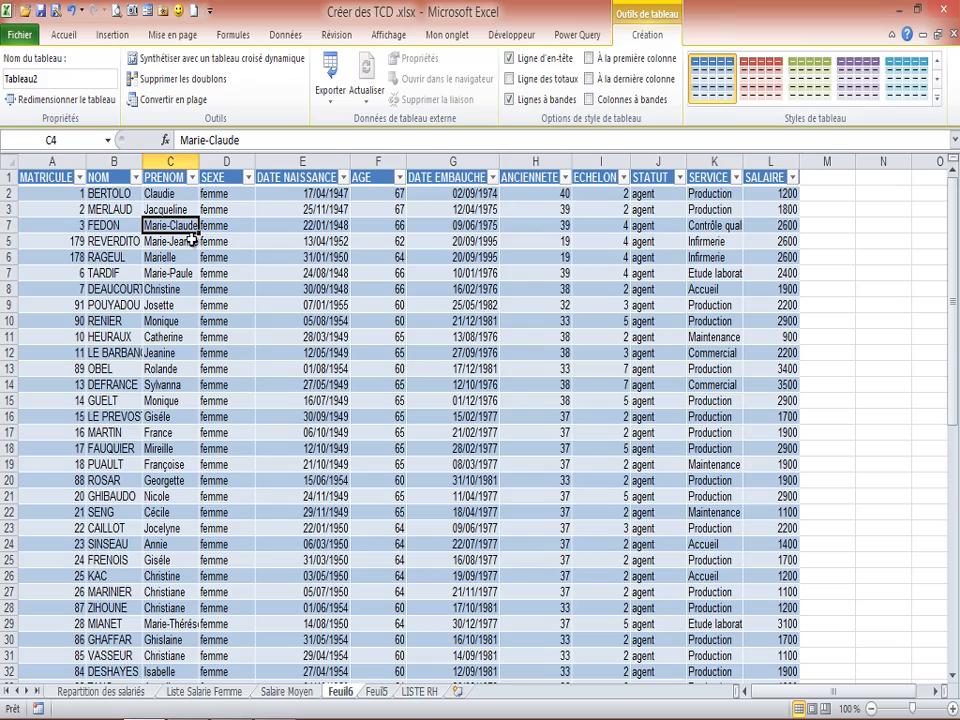
{"action": "scroll", "coordinate": [190, 240], "scroll_direction": "down", "scroll_amount": 6}
{"action": "scroll", "coordinate": [191, 241], "scroll_direction": "down", "scroll_amount": 6}
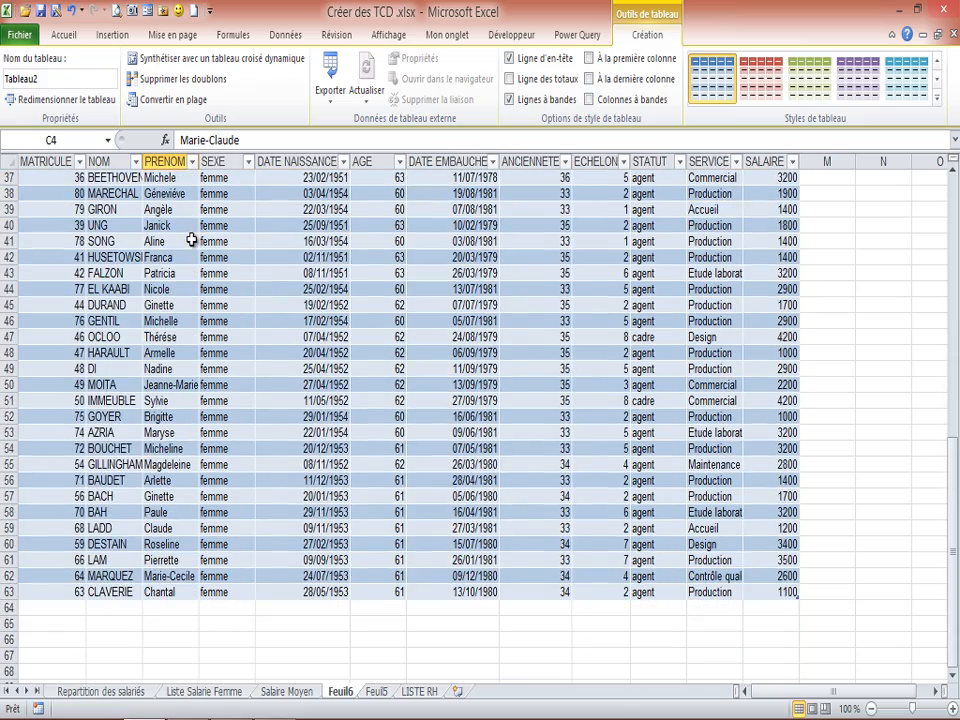
{"action": "scroll", "coordinate": [191, 241], "scroll_direction": "up", "scroll_amount": 2}
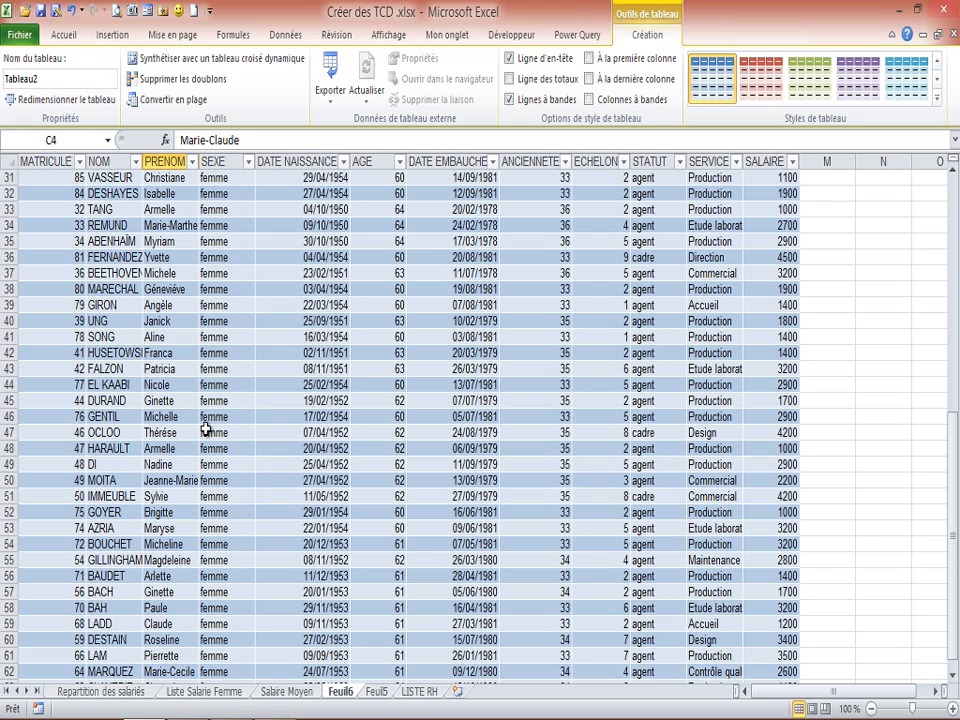
{"action": "scroll", "coordinate": [367, 361], "scroll_direction": "up", "scroll_amount": 1}
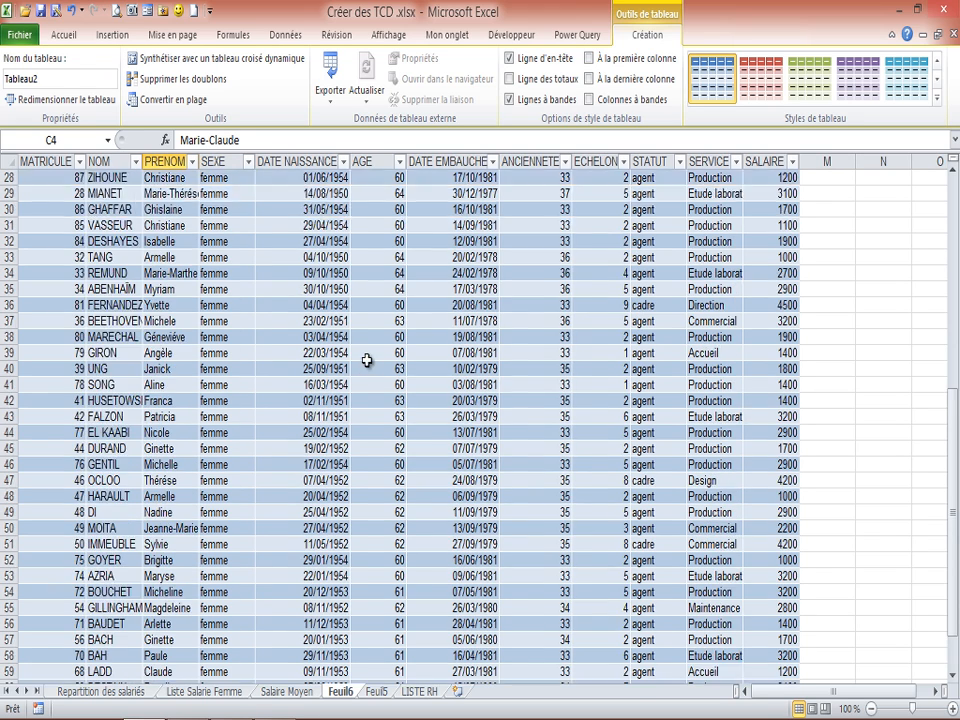
{"action": "scroll", "coordinate": [367, 361], "scroll_direction": "up", "scroll_amount": 8}
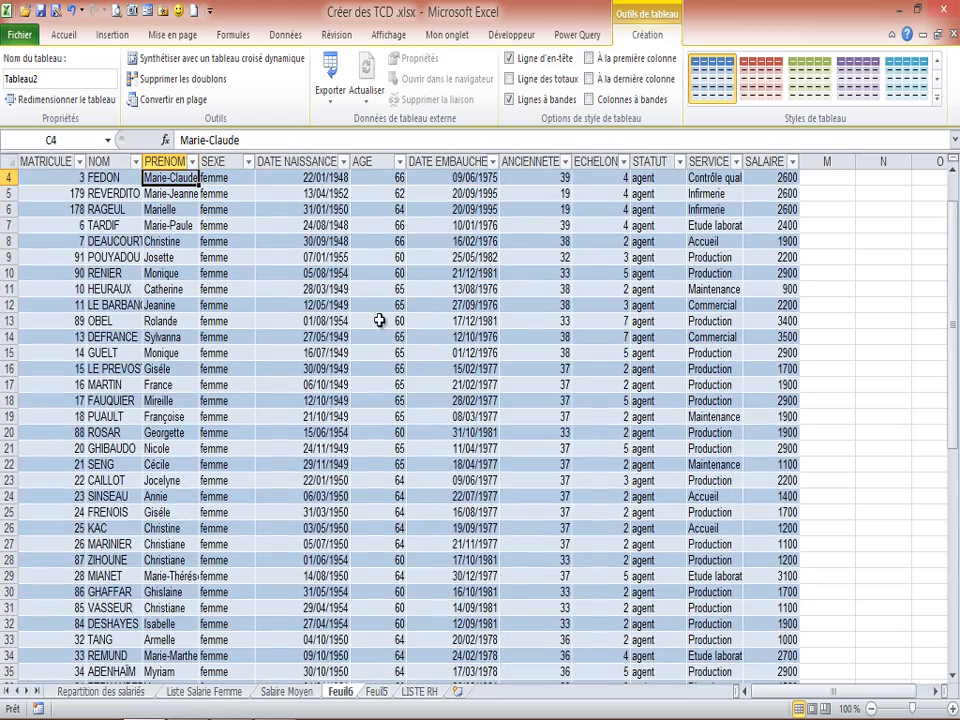
{"action": "scroll", "coordinate": [392, 193], "scroll_direction": "down", "scroll_amount": 1}
{"action": "scroll", "coordinate": [392, 193], "scroll_direction": "up", "scroll_amount": 1}
{"action": "scroll", "coordinate": [366, 300], "scroll_direction": "down", "scroll_amount": 14}
{"action": "scroll", "coordinate": [372, 311], "scroll_direction": "up", "scroll_amount": 8}
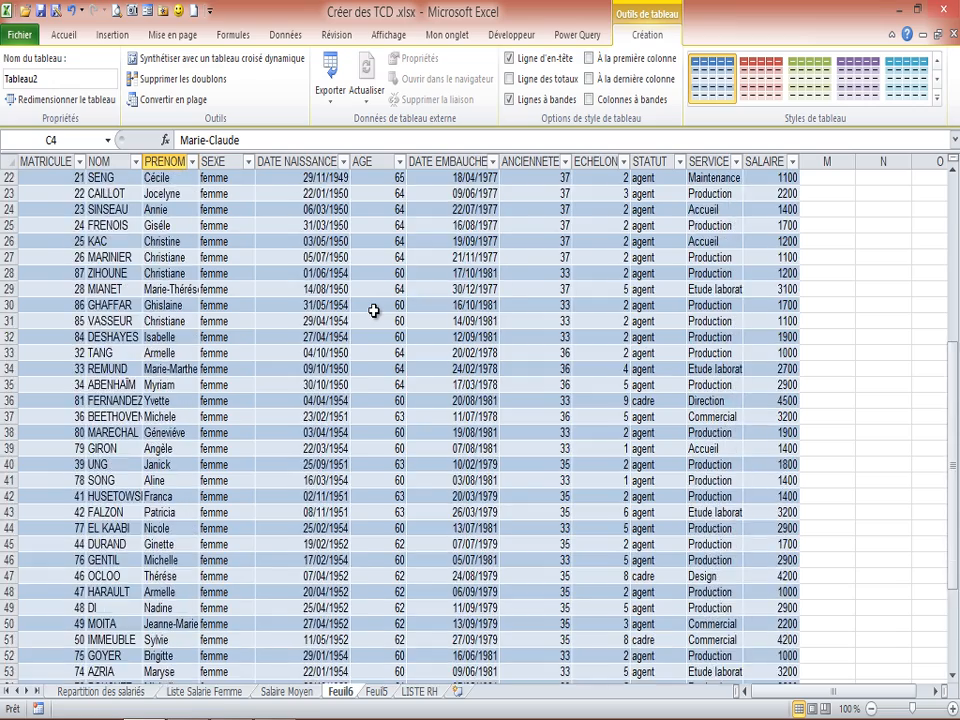
{"action": "scroll", "coordinate": [373, 311], "scroll_direction": "up", "scroll_amount": 7}
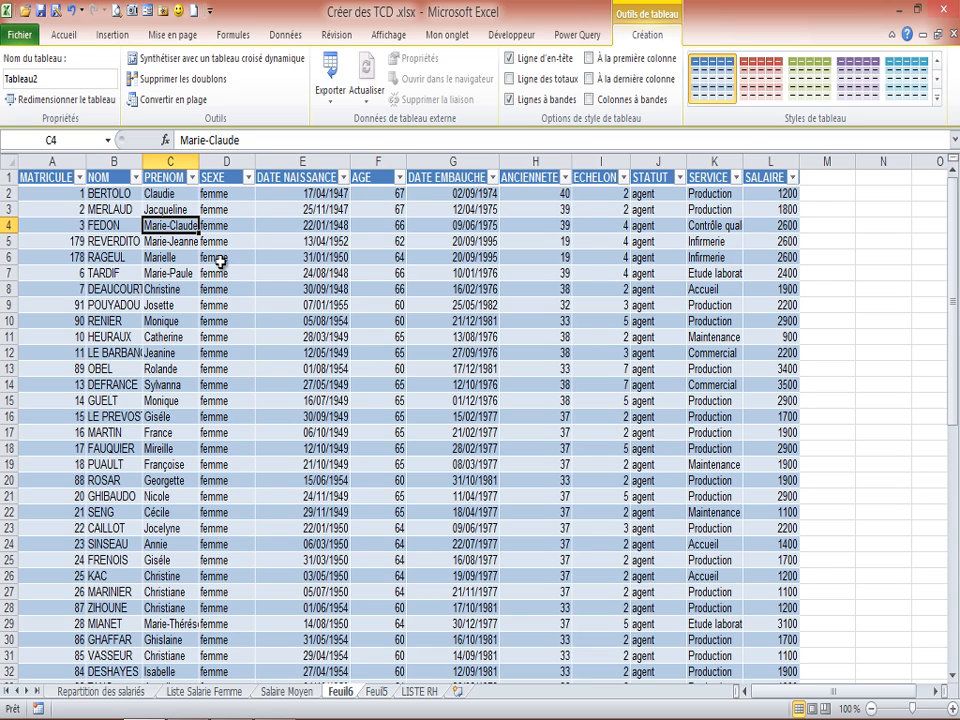
Step: Rename the Feuil5 sheet containing the pivot table as "Pyramide Age"
{"action": "left_click", "coordinate": [377, 694]}
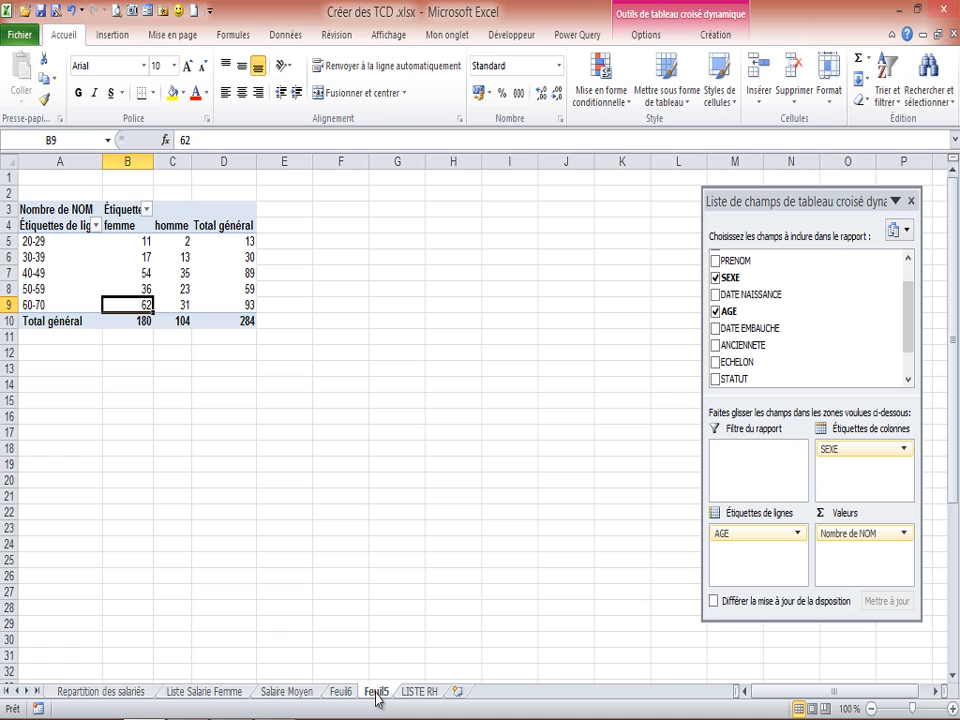
{"action": "double_click", "coordinate": [377, 694]}
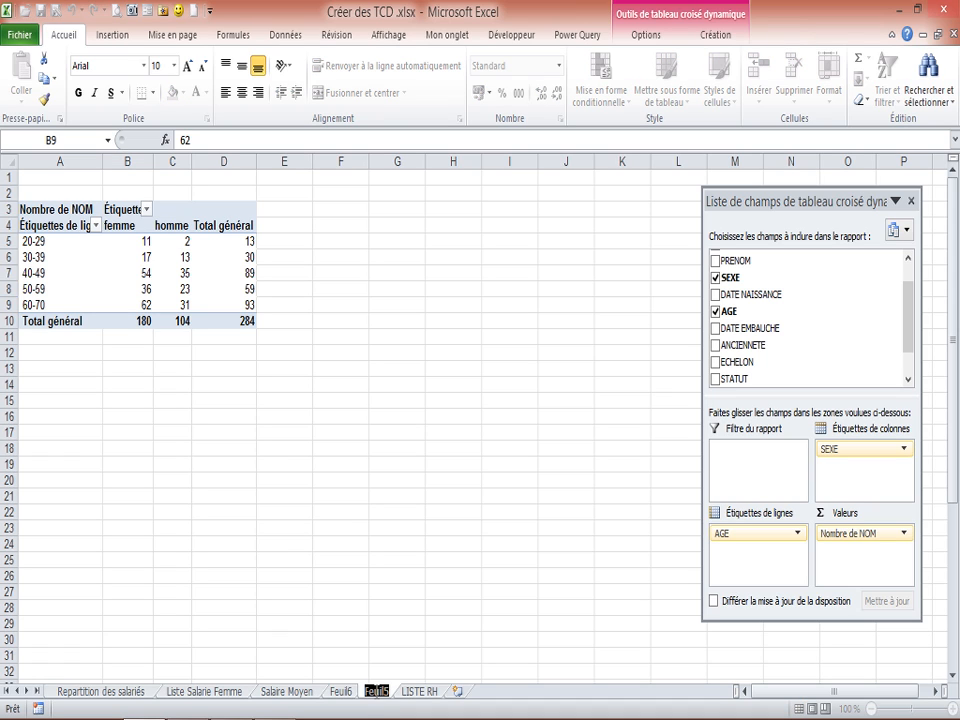
{"action": "type", "text": "Pyram"}
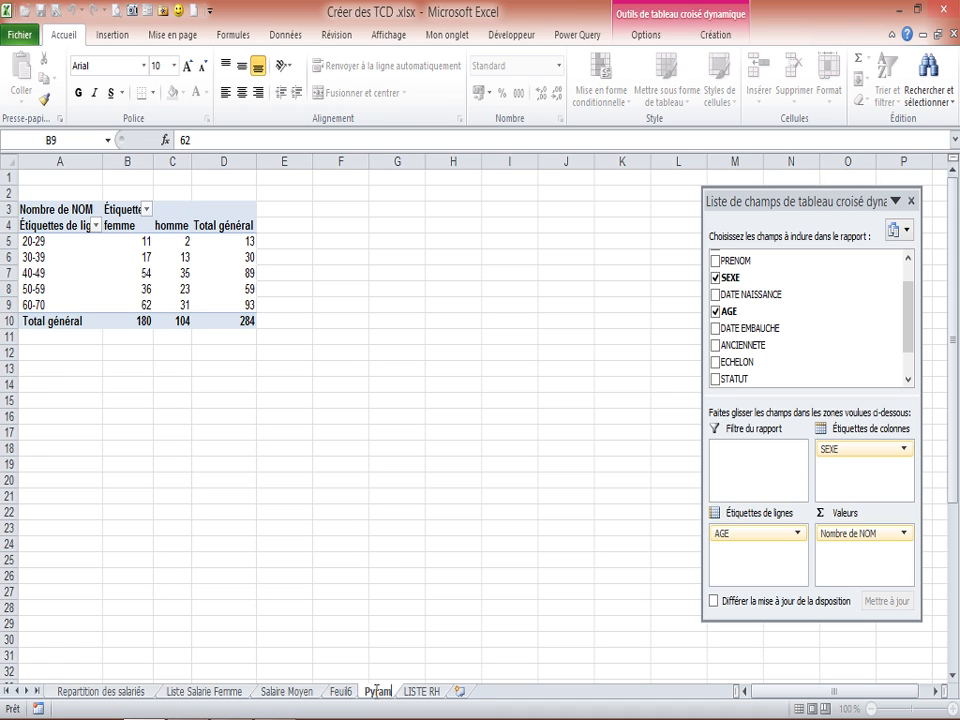
{"action": "type", "text": "ide Age"}
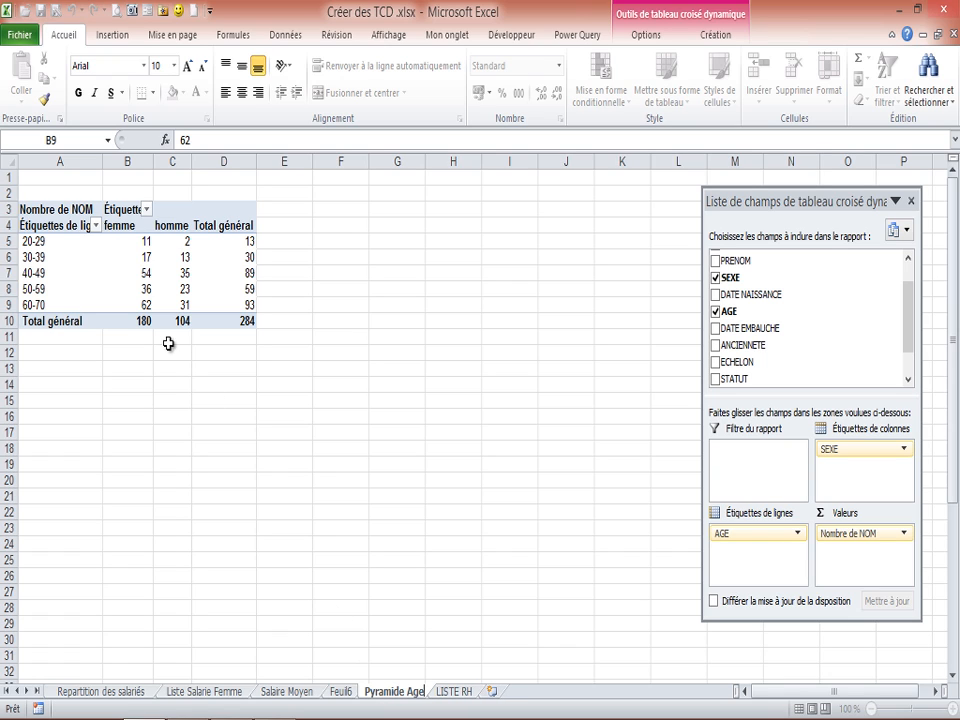
{"action": "left_click", "coordinate": [134, 271]}
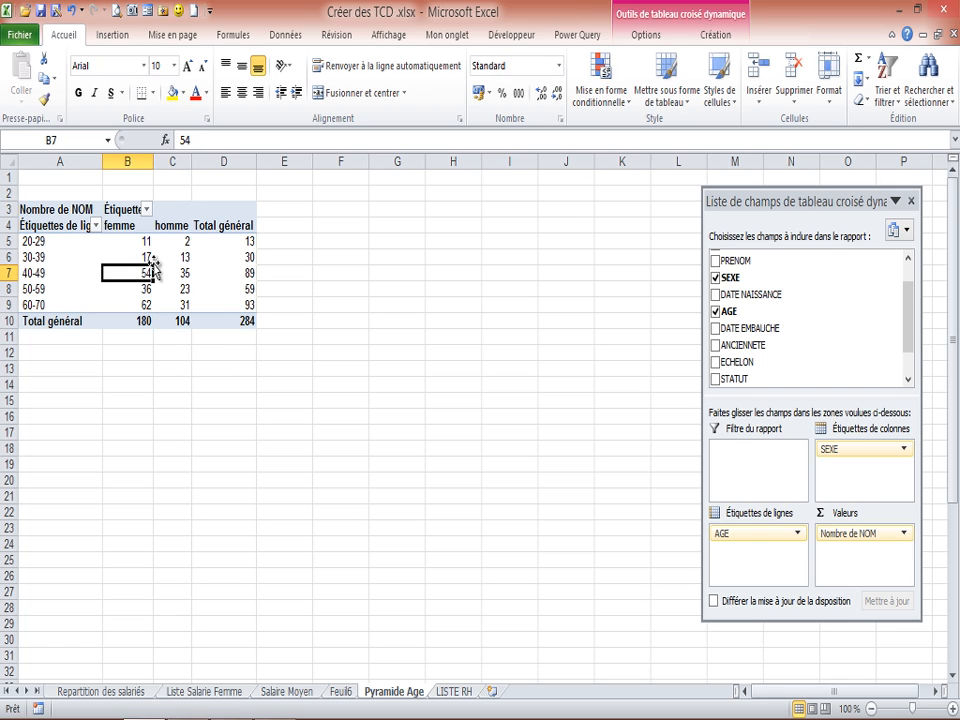
Step: Create a pivot table on a new worksheet from the LISTE RH employee data range A1:L285
{"action": "mouse_move", "coordinate": [124, 257]}
{"action": "left_click", "coordinate": [454, 691]}
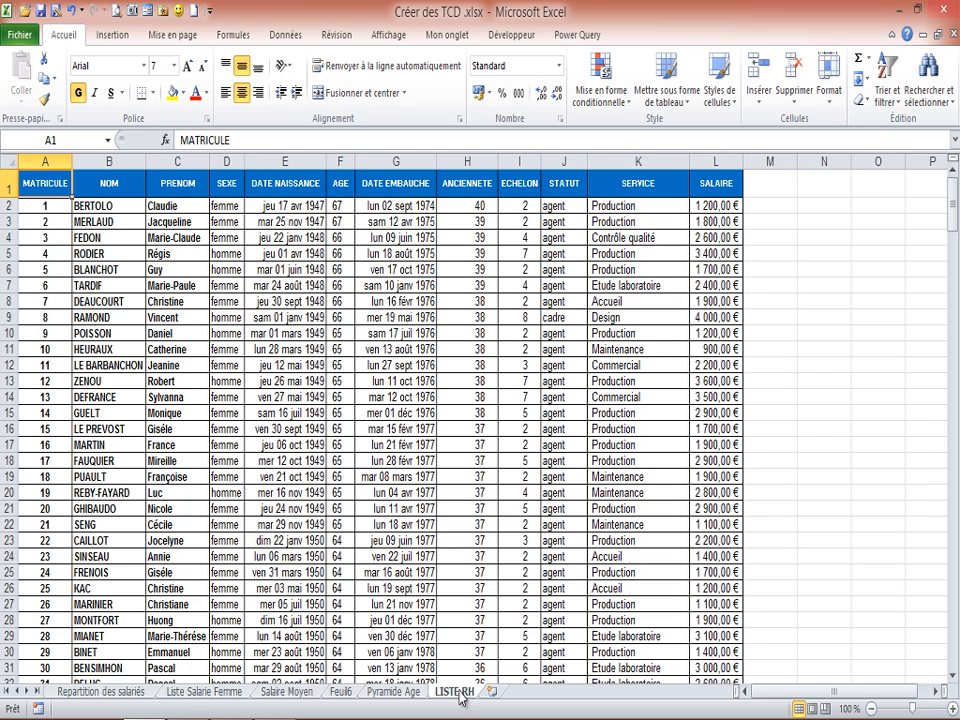
{"action": "left_click", "coordinate": [287, 333]}
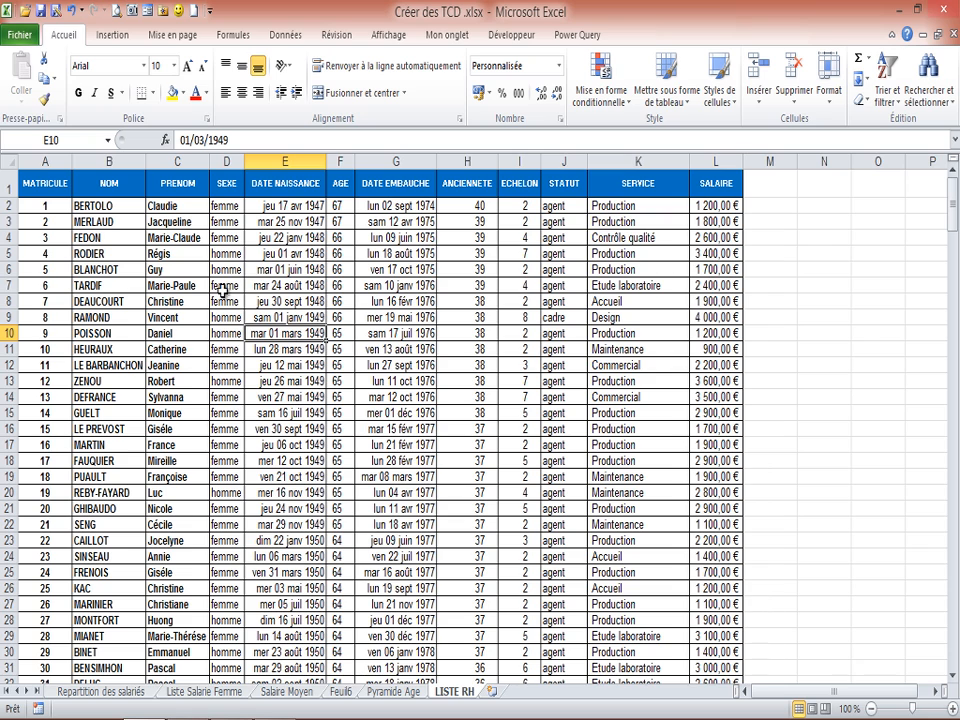
{"action": "left_click", "coordinate": [112, 34]}
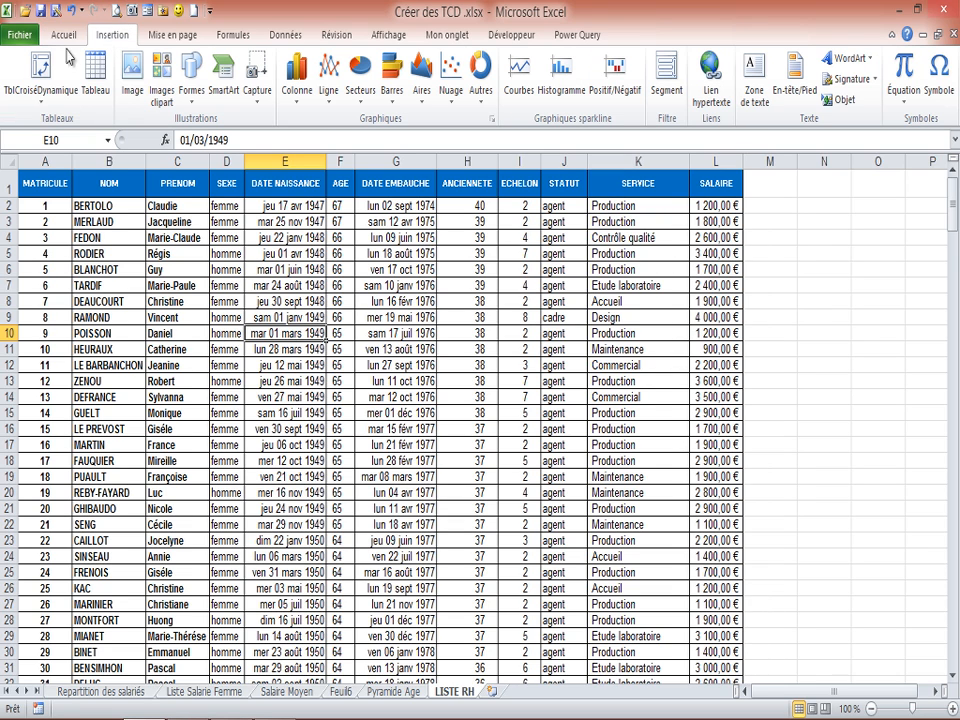
{"action": "left_click", "coordinate": [40, 72]}
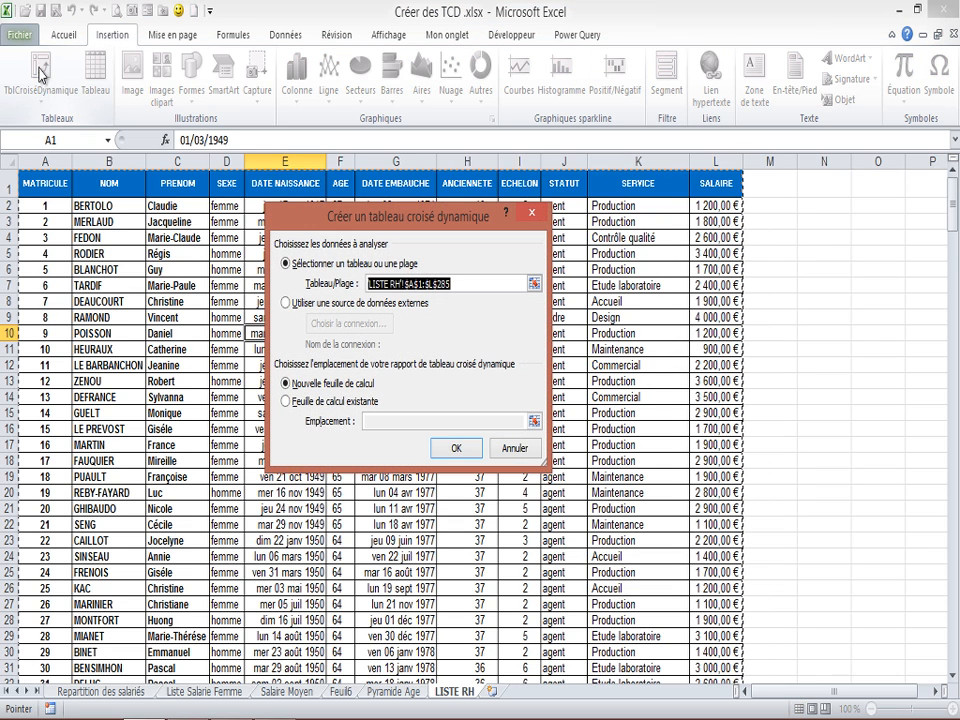
{"action": "left_click", "coordinate": [456, 448]}
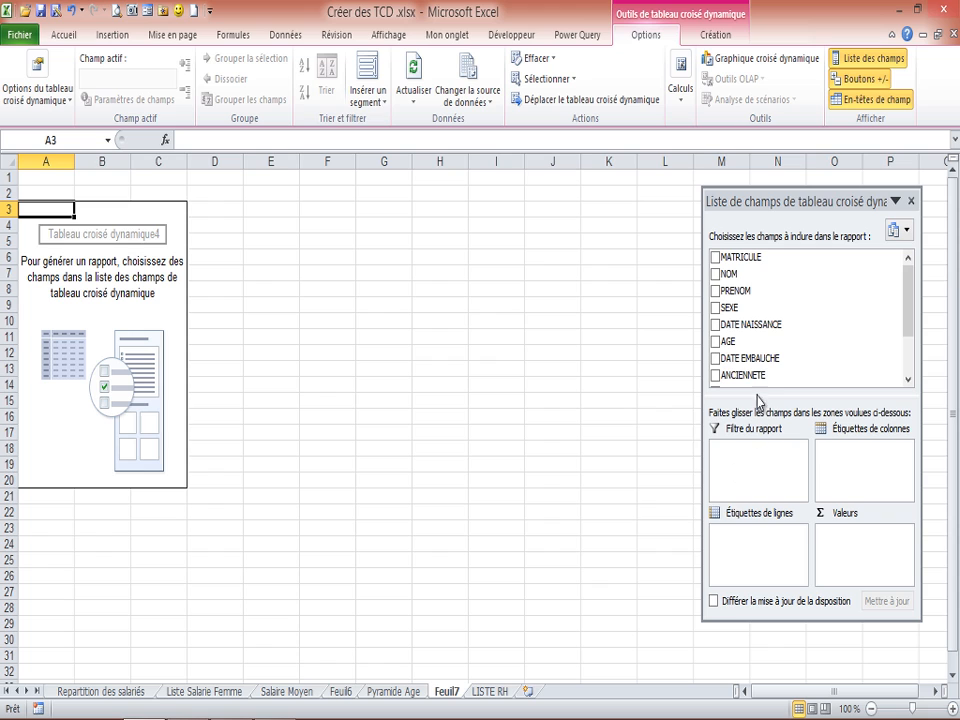
Step: Lay out the new pivot table with DATE EMBAUCHE as row labels and the count of NOM as values
{"action": "left_click_drag", "start_coordinate": [758, 367], "coordinate": [751, 545]}
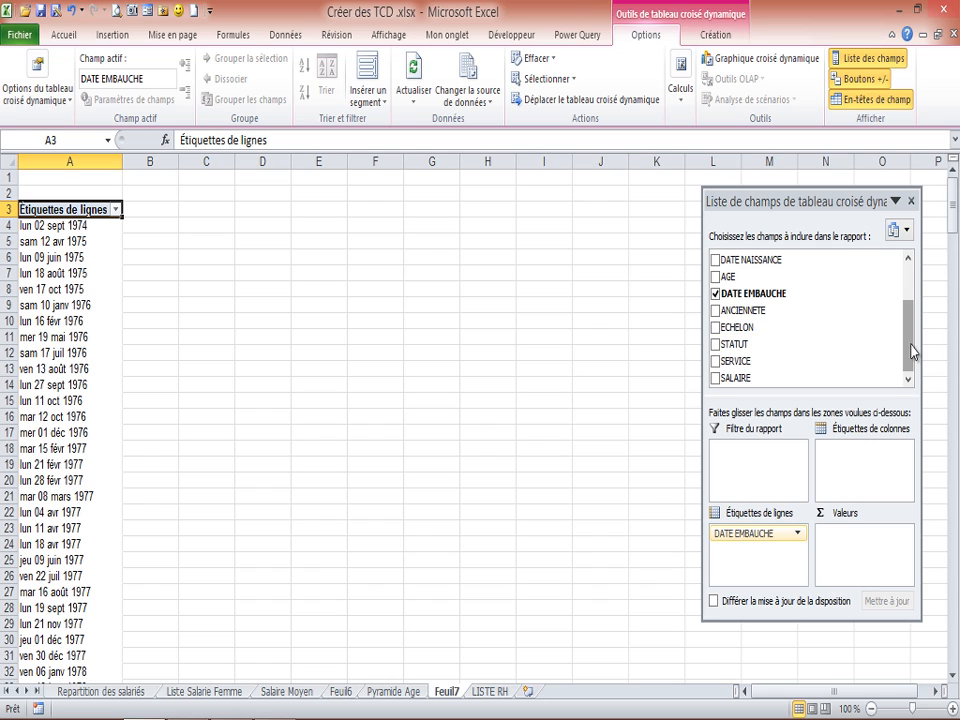
{"action": "scroll", "coordinate": [912, 319], "scroll_direction": "up", "scroll_amount": 1}
{"action": "scroll", "coordinate": [912, 319], "scroll_direction": "up", "scroll_amount": 1}
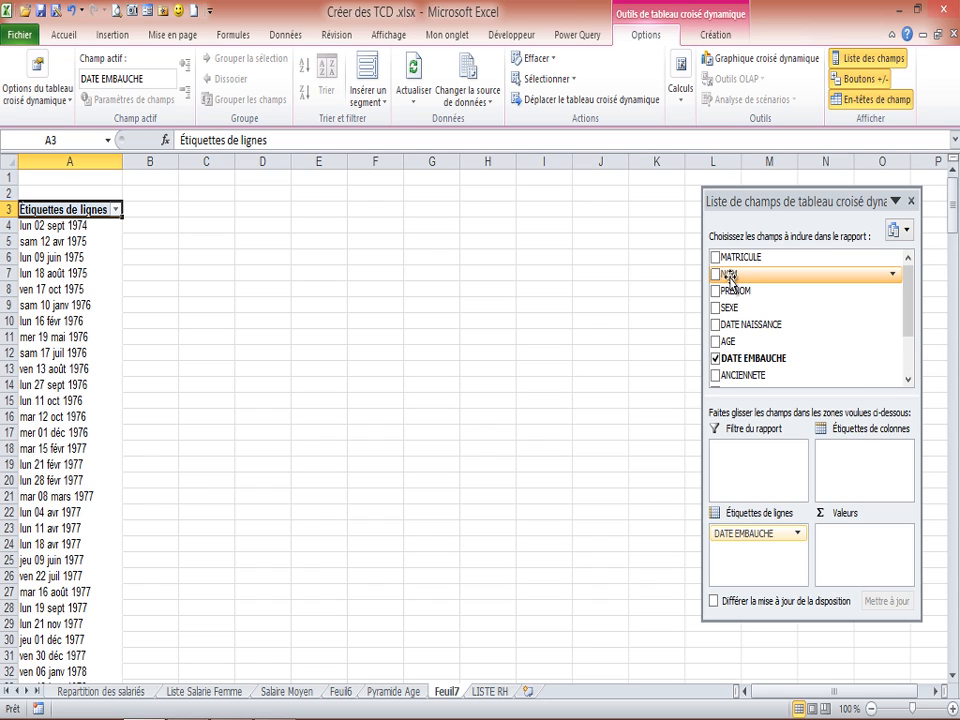
{"action": "left_click_drag", "start_coordinate": [729, 274], "coordinate": [835, 543]}
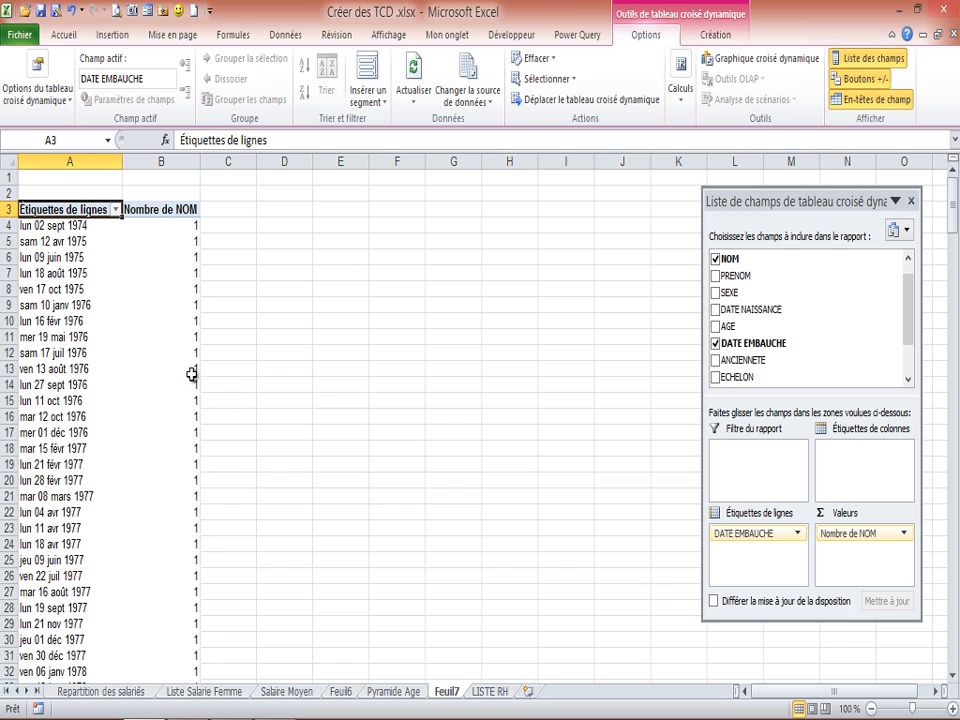
Step: Group the DATE EMBAUCHE row labels by years only (Années), keeping the automatic start and end dates
{"action": "mouse_move", "coordinate": [189, 319]}
{"action": "left_click", "coordinate": [60, 244]}
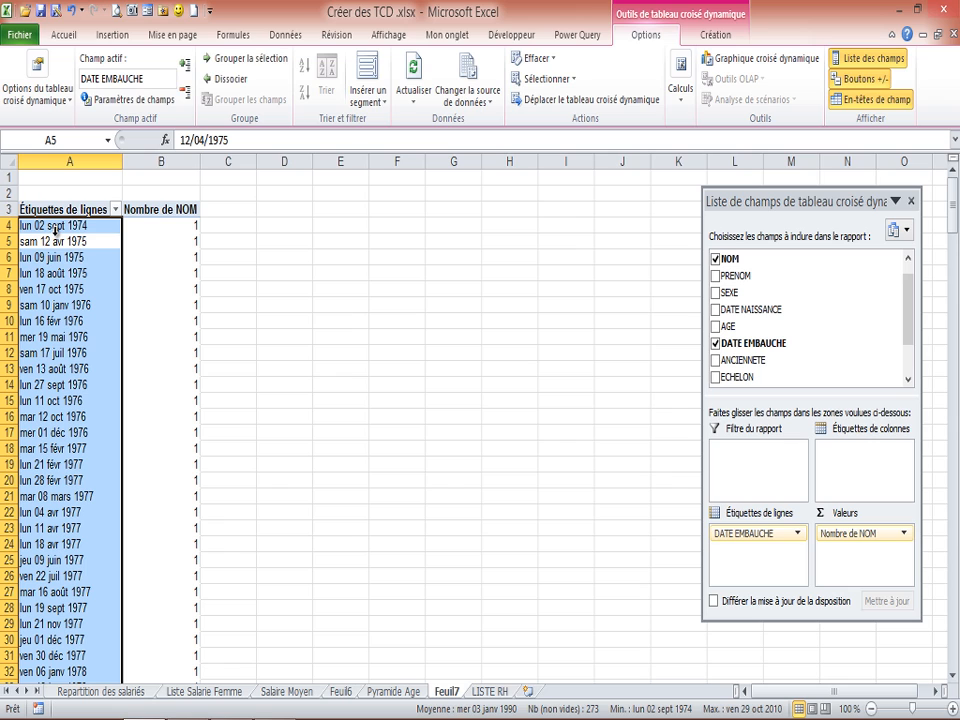
{"action": "key", "text": "Return"}
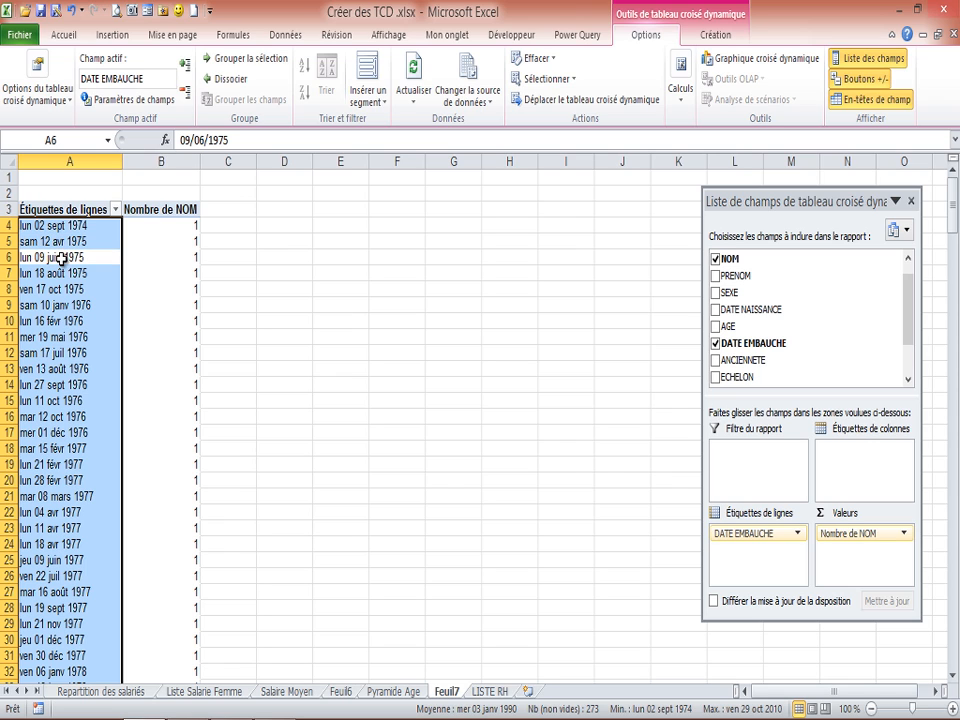
{"action": "left_click", "coordinate": [61, 258]}
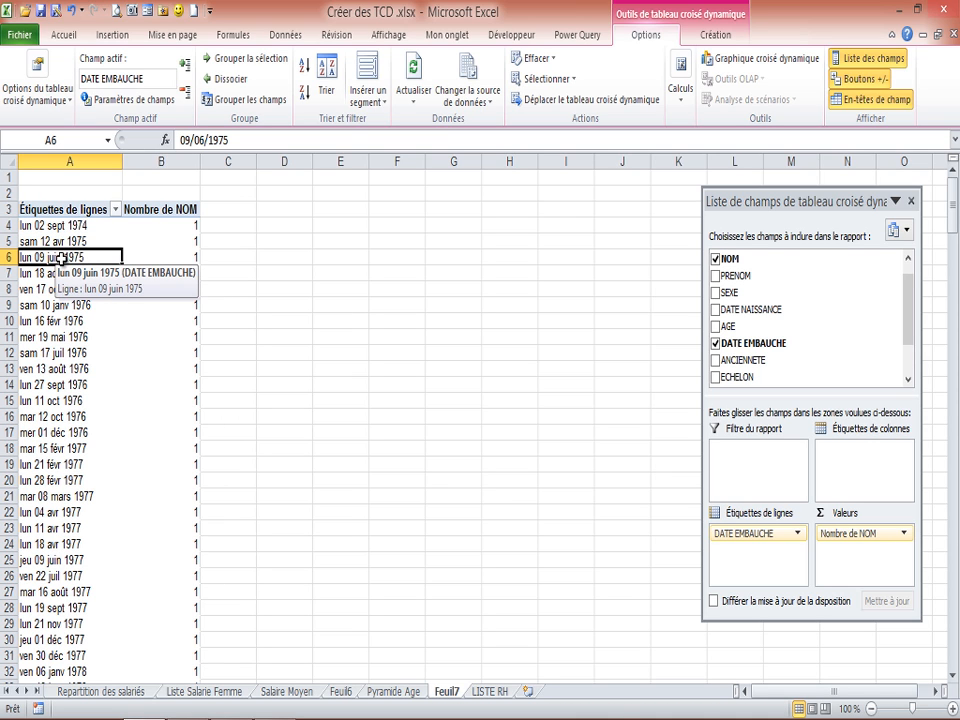
{"action": "left_click", "coordinate": [50, 322]}
{"action": "left_click", "coordinate": [60, 263]}
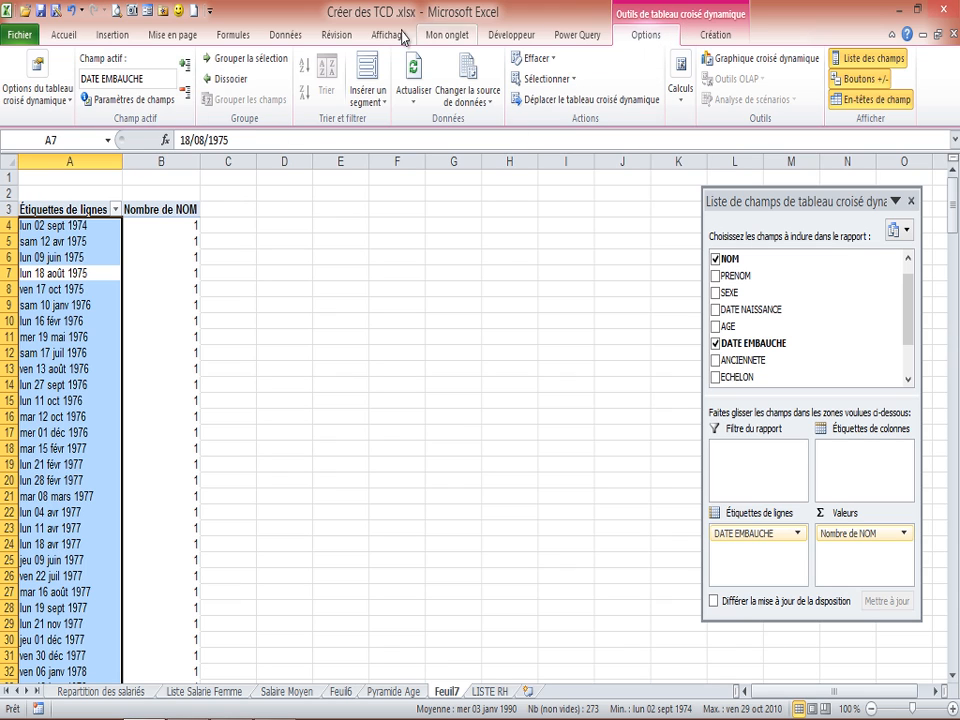
{"action": "left_click", "coordinate": [252, 62]}
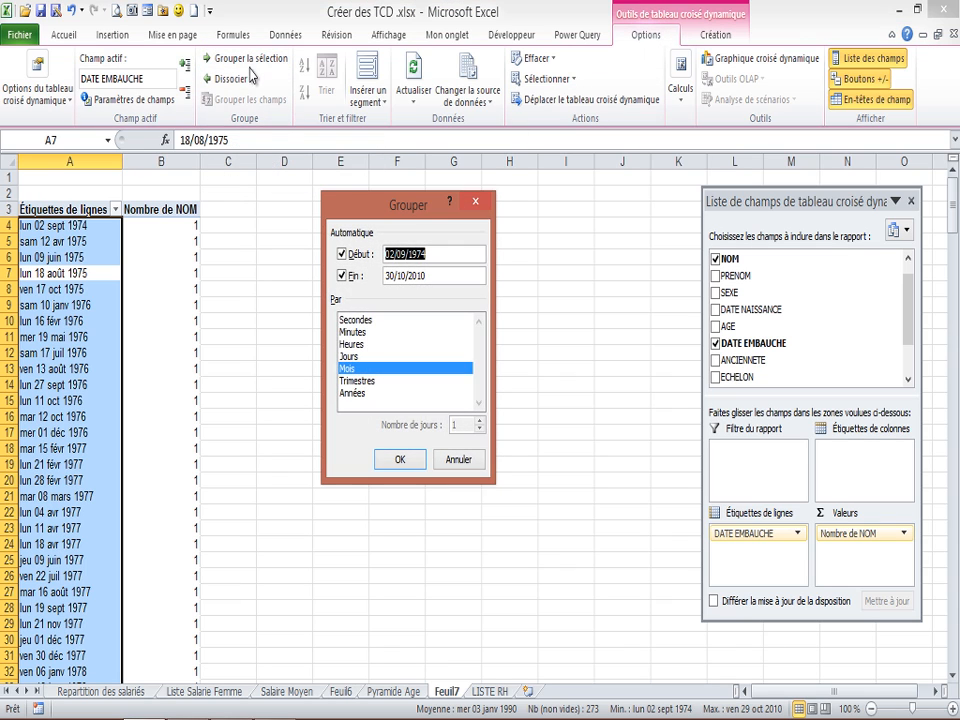
{"action": "left_click_drag", "start_coordinate": [431, 206], "coordinate": [369, 233]}
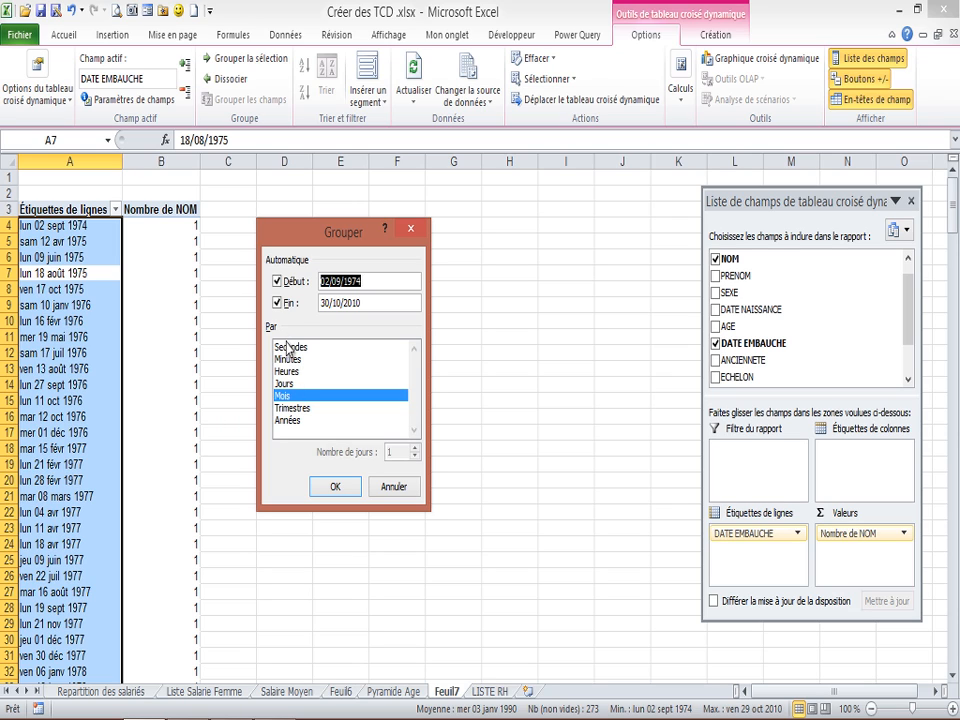
{"action": "left_click", "coordinate": [287, 420]}
{"action": "left_click", "coordinate": [285, 397]}
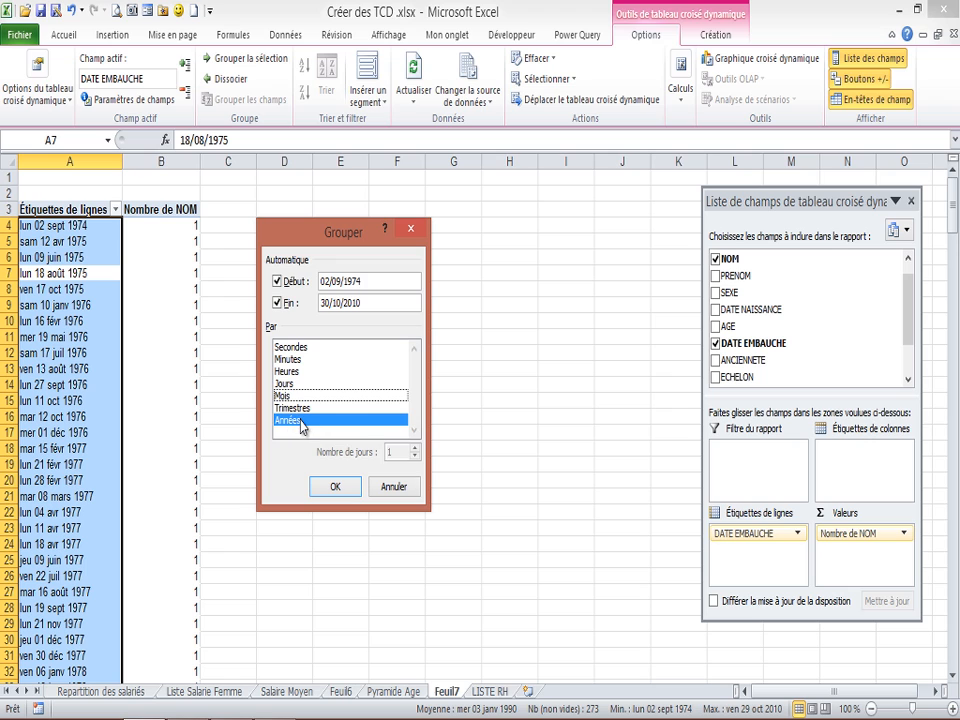
{"action": "left_click", "coordinate": [332, 484]}
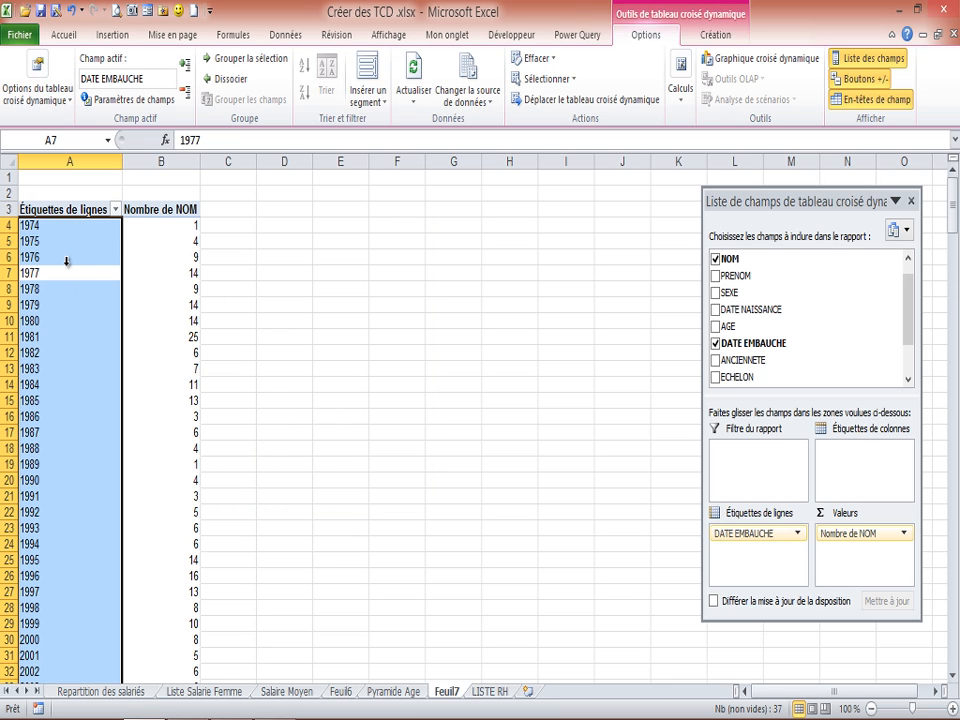
Step: Review the yearly hire counts and extend the DATE EMBAUCHE grouping to both months and years (Mois and Années)
{"action": "scroll", "coordinate": [66, 262], "scroll_direction": "down", "scroll_amount": 6}
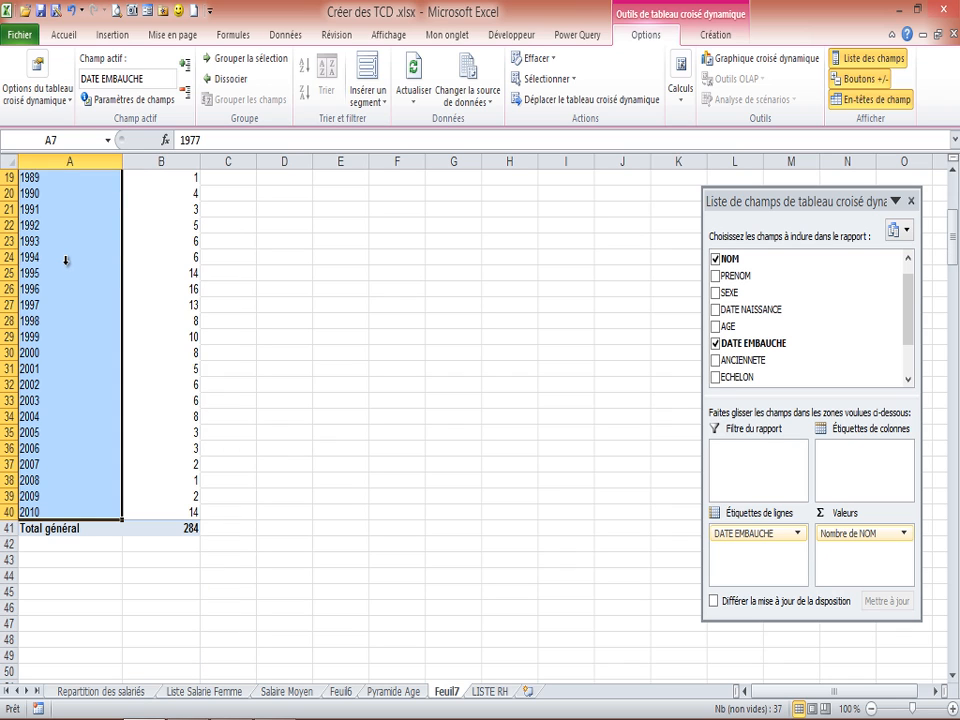
{"action": "scroll", "coordinate": [66, 261], "scroll_direction": "up", "scroll_amount": 2}
{"action": "scroll", "coordinate": [66, 261], "scroll_direction": "up", "scroll_amount": 1}
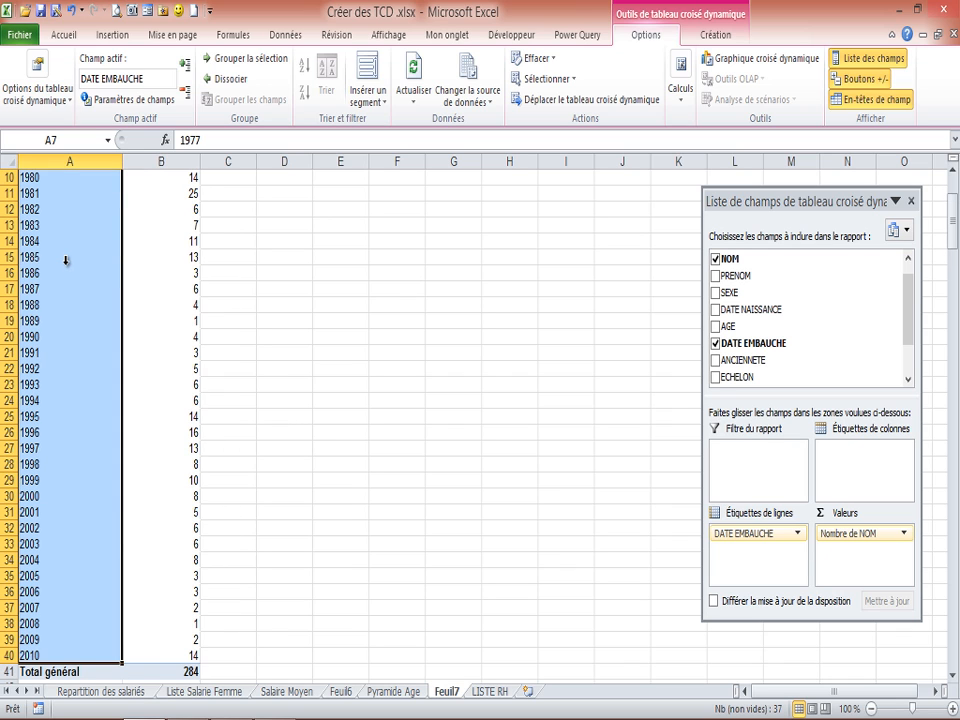
{"action": "scroll", "coordinate": [66, 261], "scroll_direction": "down", "scroll_amount": 1}
{"action": "scroll", "coordinate": [66, 261], "scroll_direction": "up", "scroll_amount": 4}
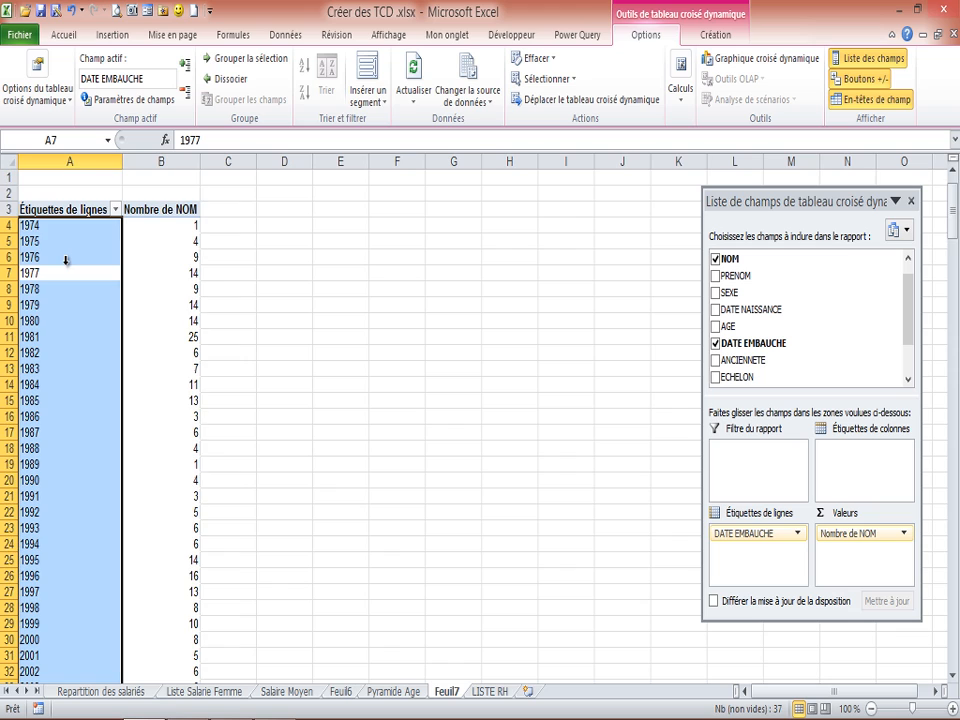
{"action": "scroll", "coordinate": [61, 360], "scroll_direction": "down", "scroll_amount": 3}
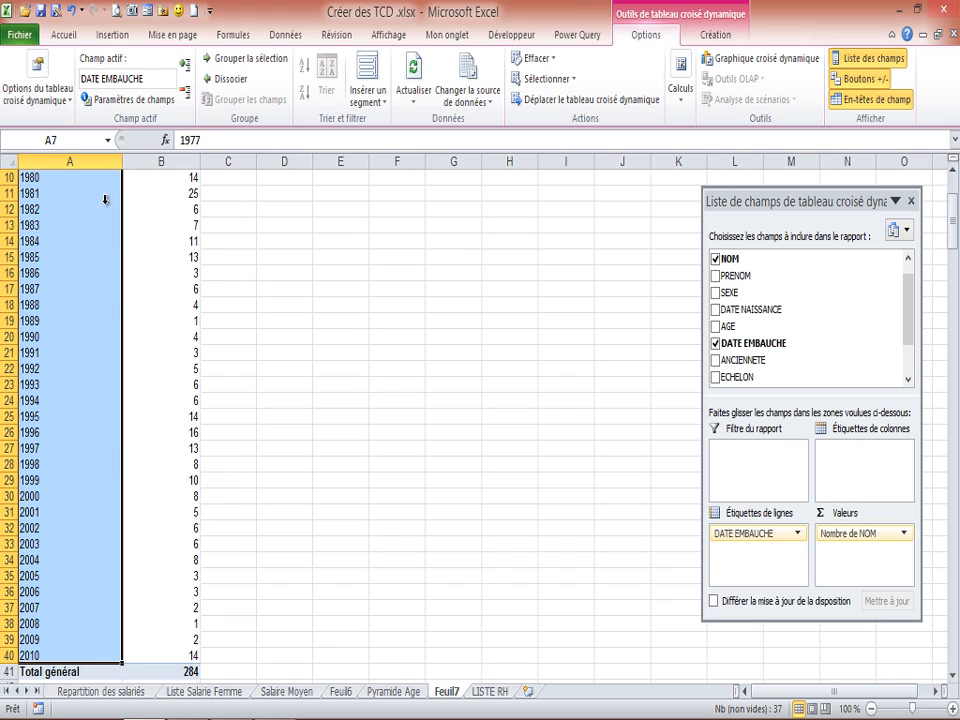
{"action": "left_click", "coordinate": [250, 60]}
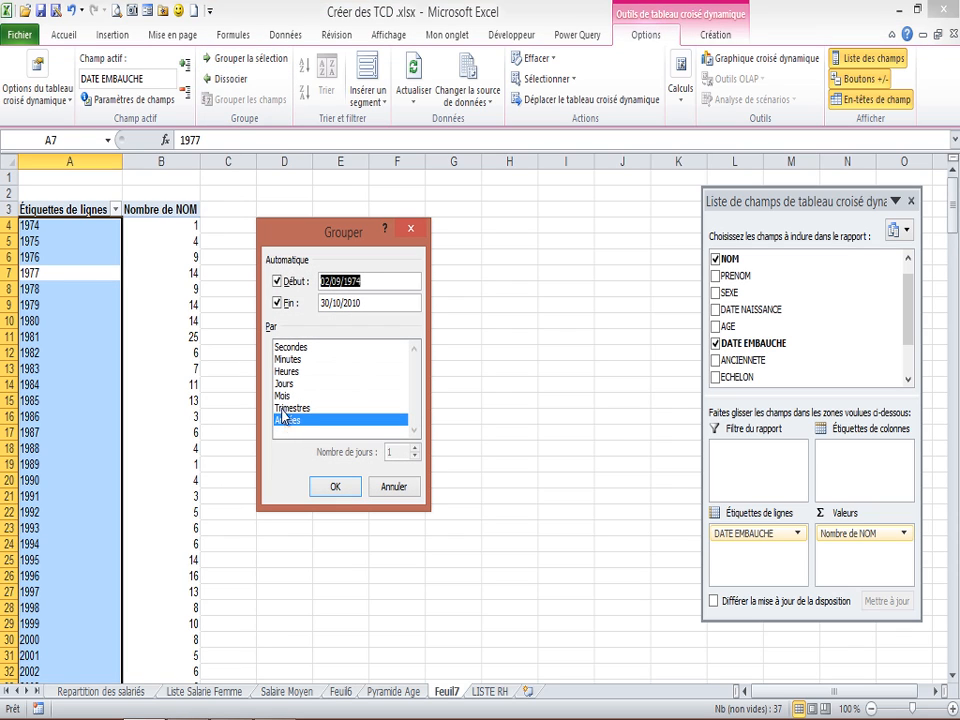
{"action": "left_click", "coordinate": [285, 397]}
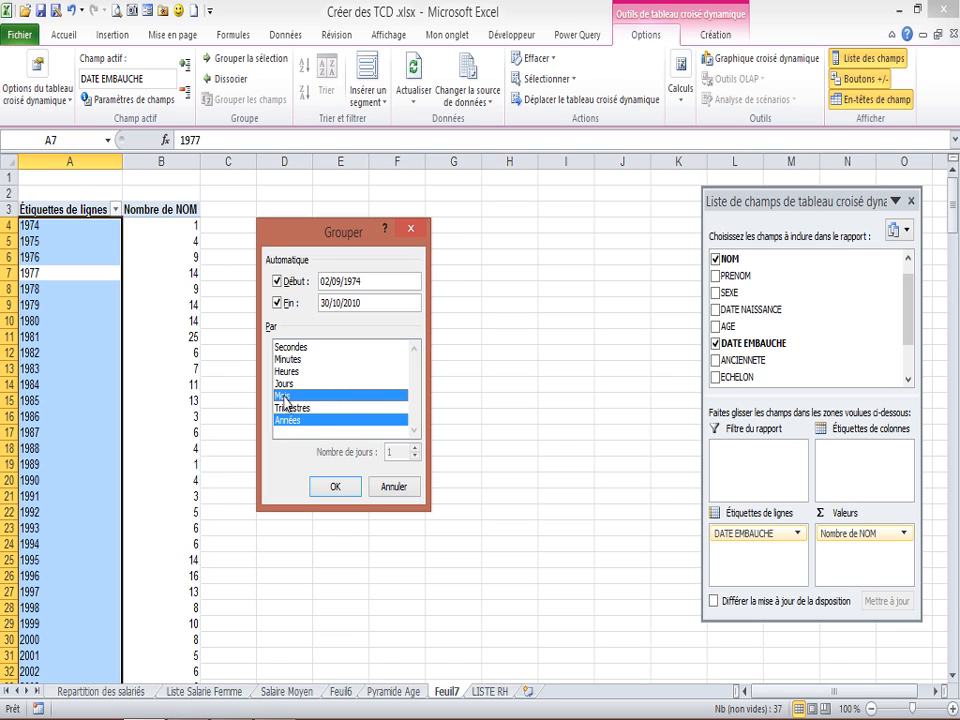
{"action": "left_click", "coordinate": [335, 486]}
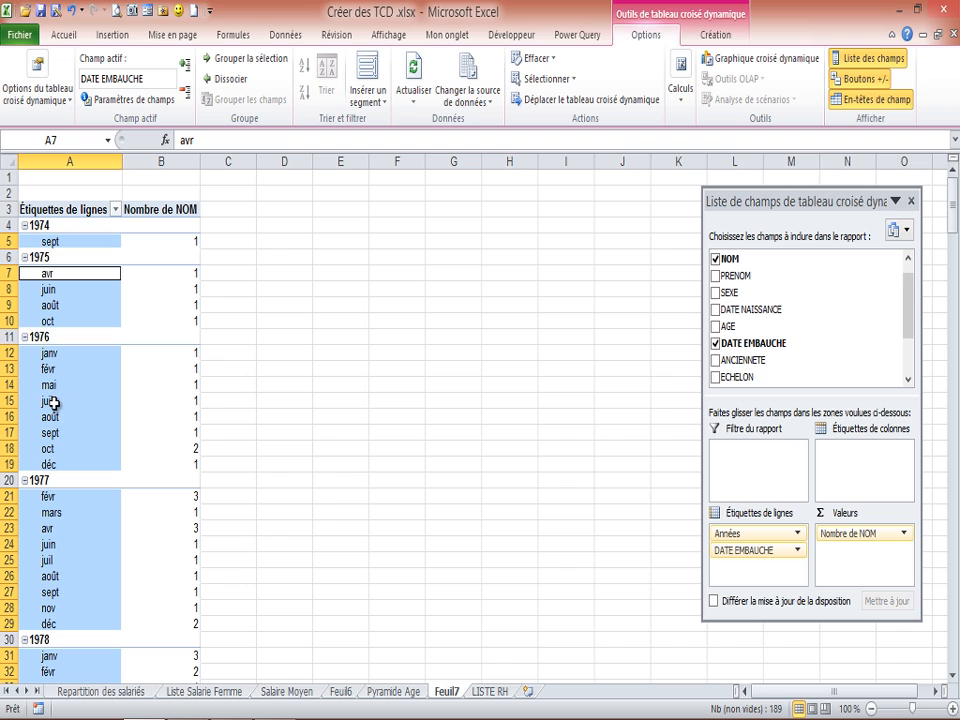
Step: Collapse the 1999 and 2000 year groups to their totals, and expand both again to show the months
{"action": "scroll", "coordinate": [53, 402], "scroll_direction": "down", "scroll_amount": 13}
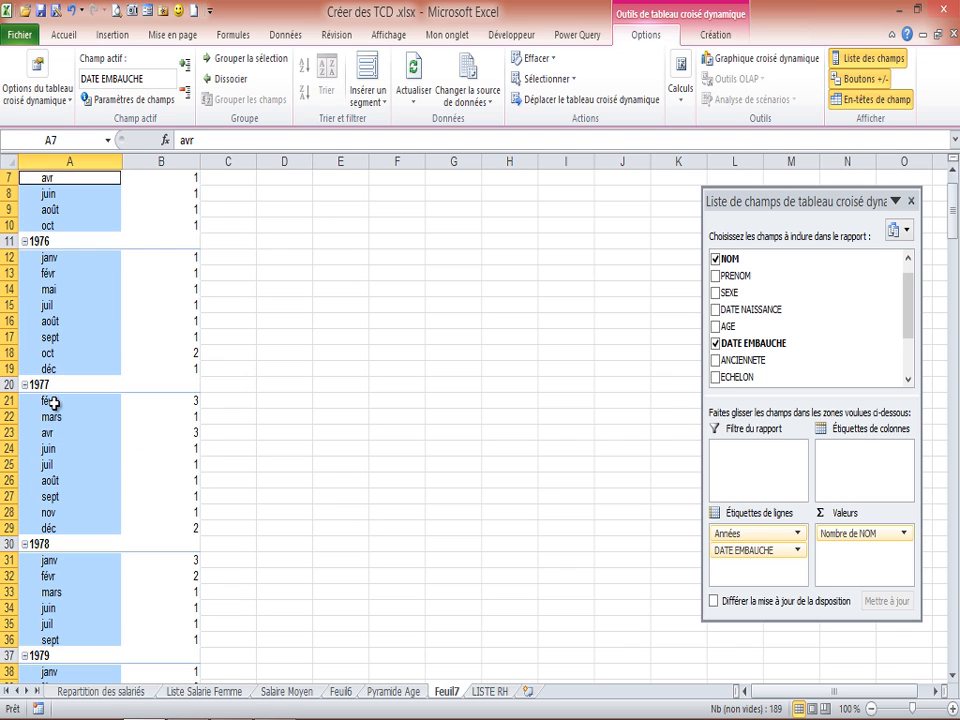
{"action": "scroll", "coordinate": [53, 402], "scroll_direction": "down", "scroll_amount": 19}
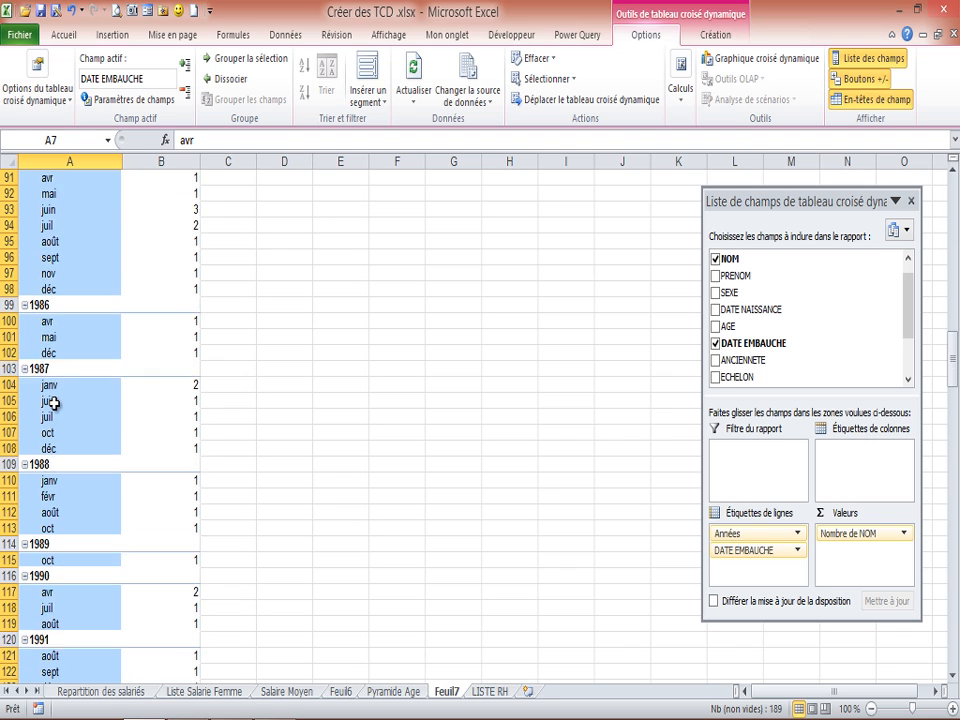
{"action": "scroll", "coordinate": [53, 402], "scroll_direction": "down", "scroll_amount": 8}
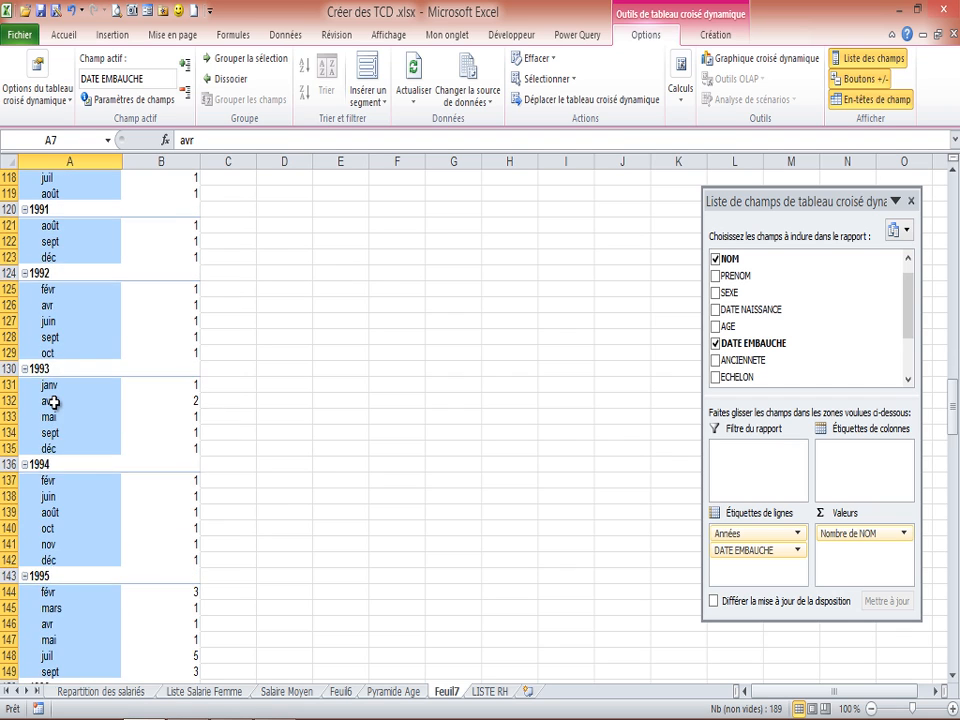
{"action": "scroll", "coordinate": [53, 402], "scroll_direction": "down", "scroll_amount": 3}
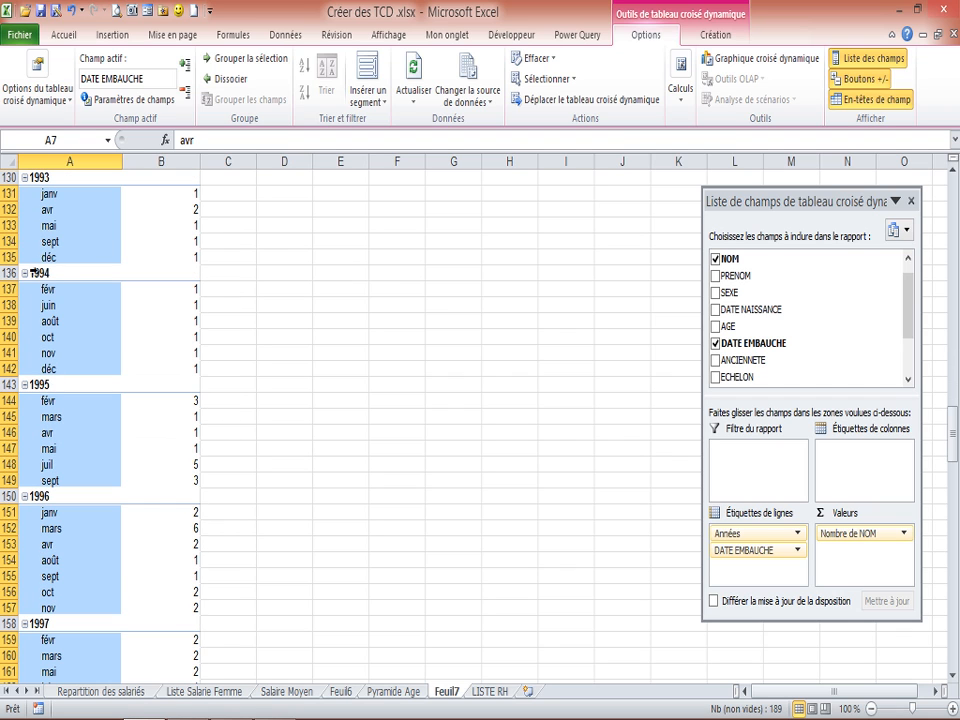
{"action": "scroll", "coordinate": [57, 341], "scroll_direction": "down", "scroll_amount": 2}
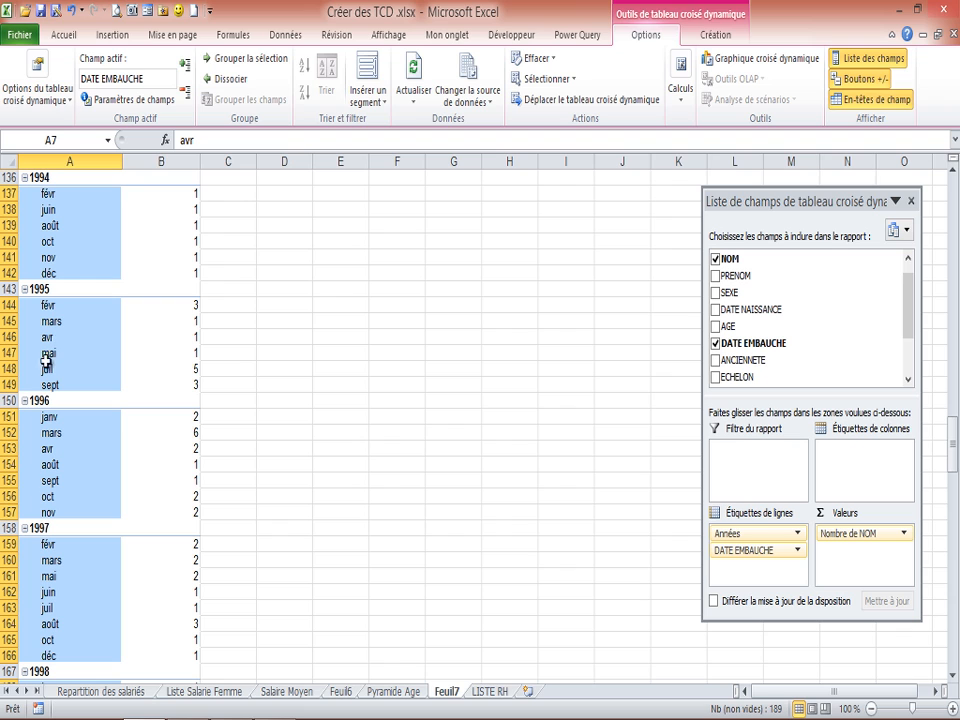
{"action": "scroll", "coordinate": [69, 387], "scroll_direction": "down", "scroll_amount": 9}
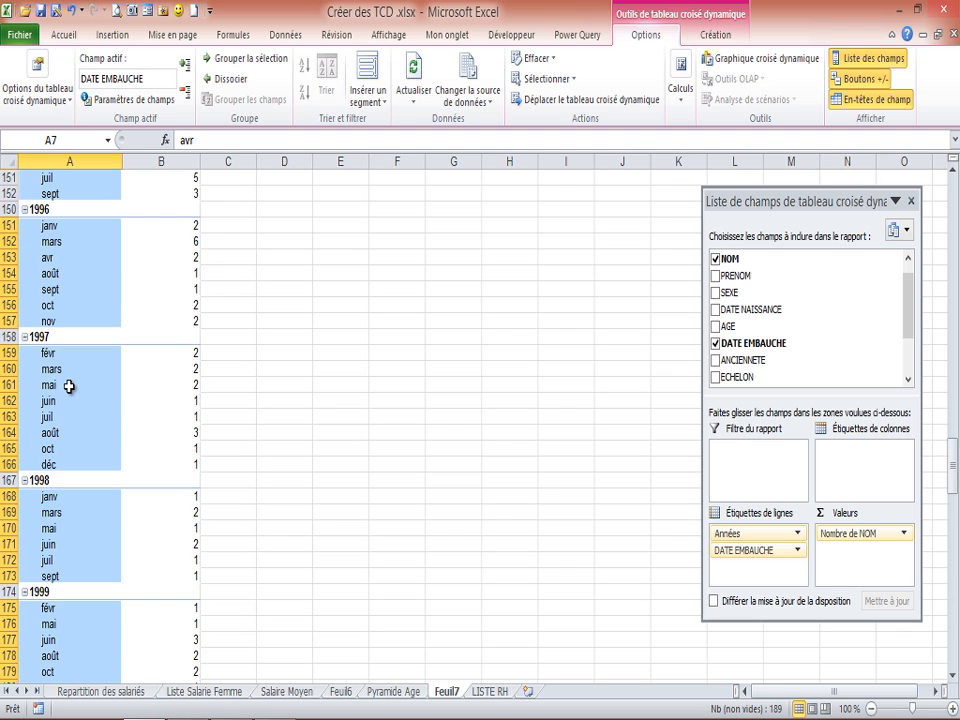
{"action": "left_click", "coordinate": [25, 354]}
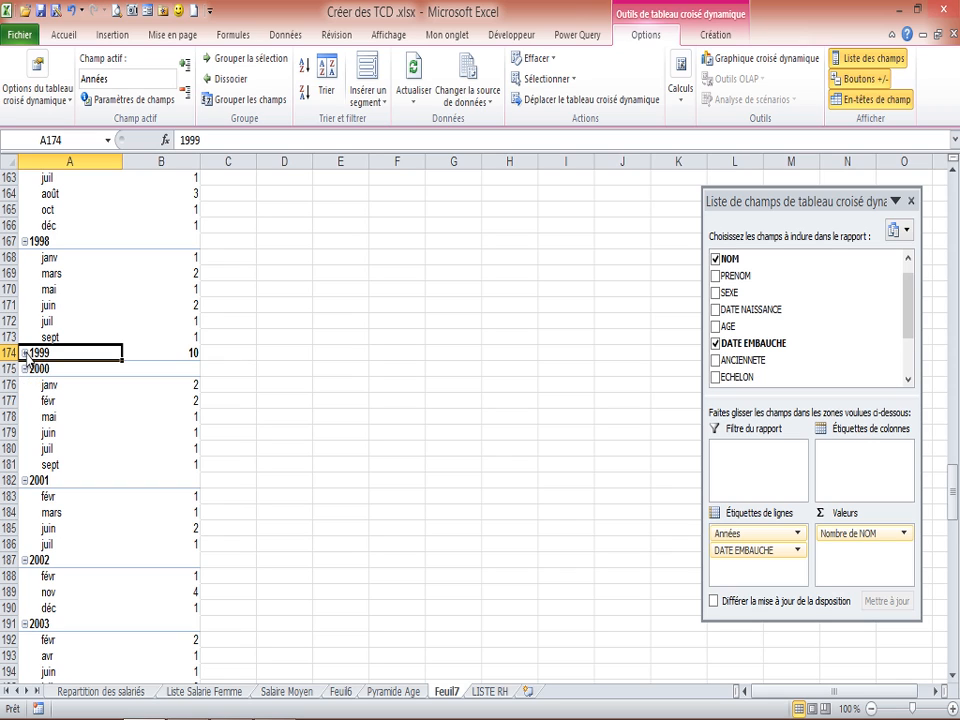
{"action": "left_click", "coordinate": [24, 369]}
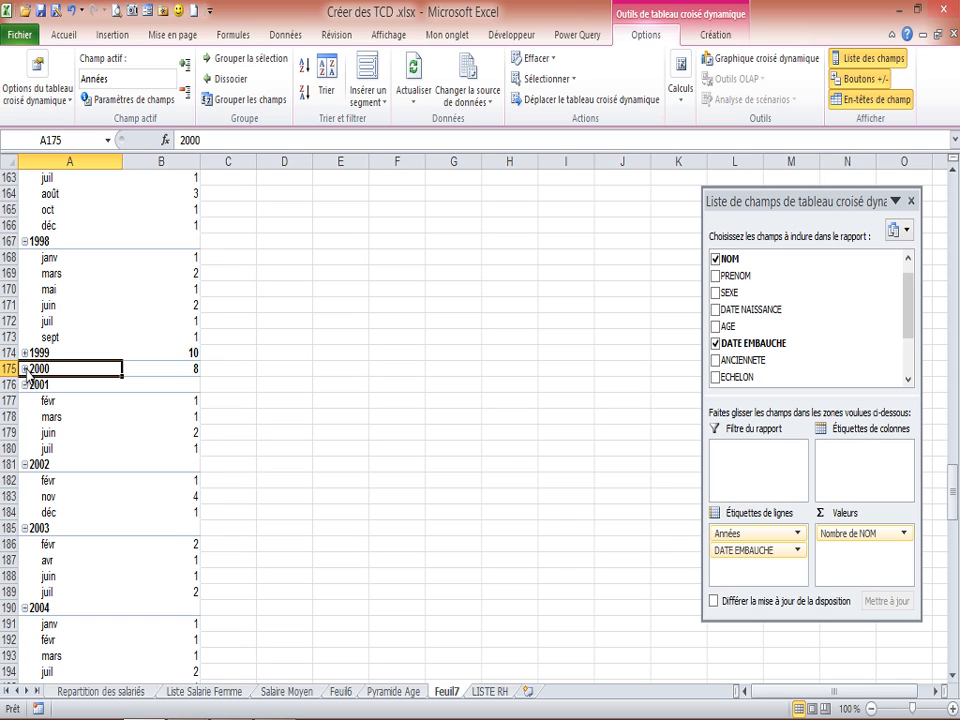
{"action": "left_click", "coordinate": [24, 369]}
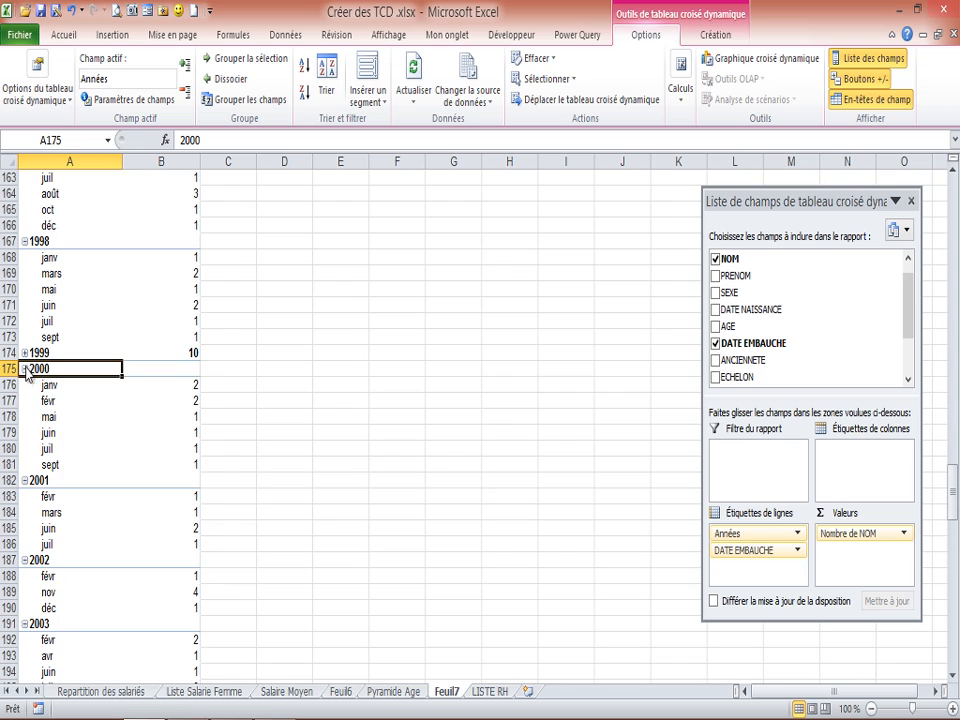
{"action": "left_click", "coordinate": [25, 353]}
Step: Examine the monthly hire counts of the 2000s down to the grand total at the end of the pivot table
{"action": "scroll", "coordinate": [108, 374], "scroll_direction": "down", "scroll_amount": 17}
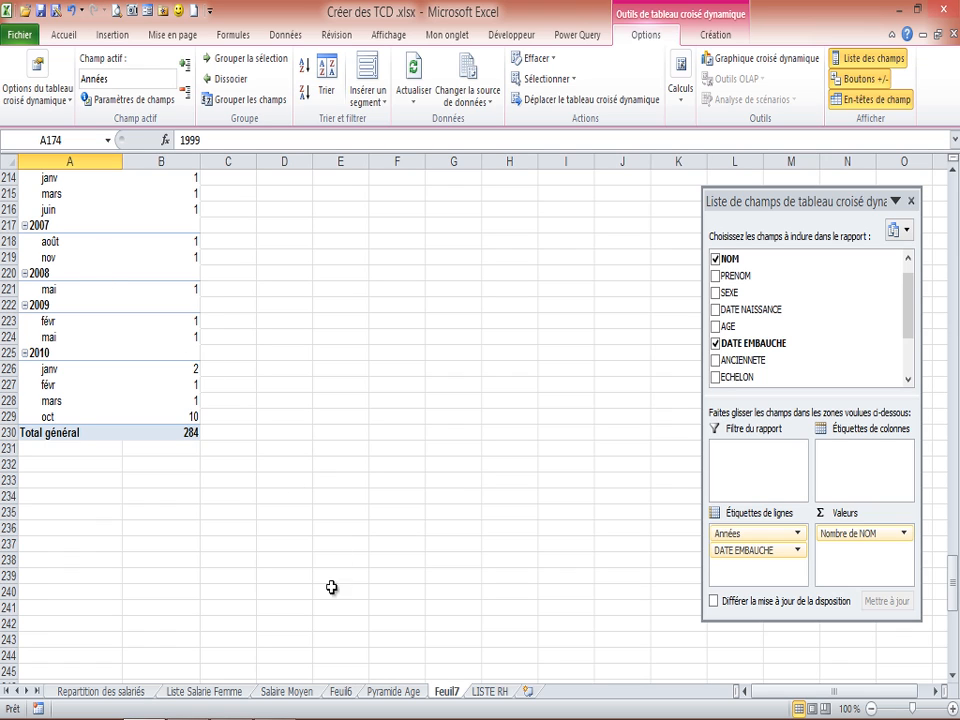
{"action": "scroll", "coordinate": [300, 455], "scroll_direction": "up", "scroll_amount": 3}
{"action": "scroll", "coordinate": [299, 456], "scroll_direction": "down", "scroll_amount": 1}
{"action": "scroll", "coordinate": [299, 456], "scroll_direction": "up", "scroll_amount": 6}
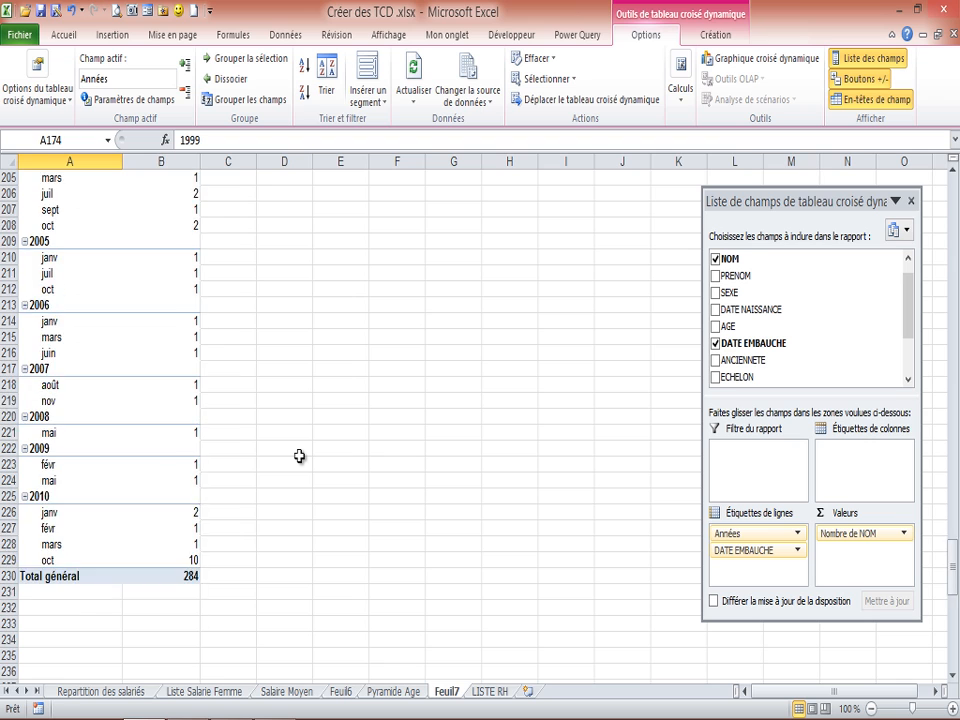
{"action": "scroll", "coordinate": [299, 456], "scroll_direction": "up", "scroll_amount": 15}
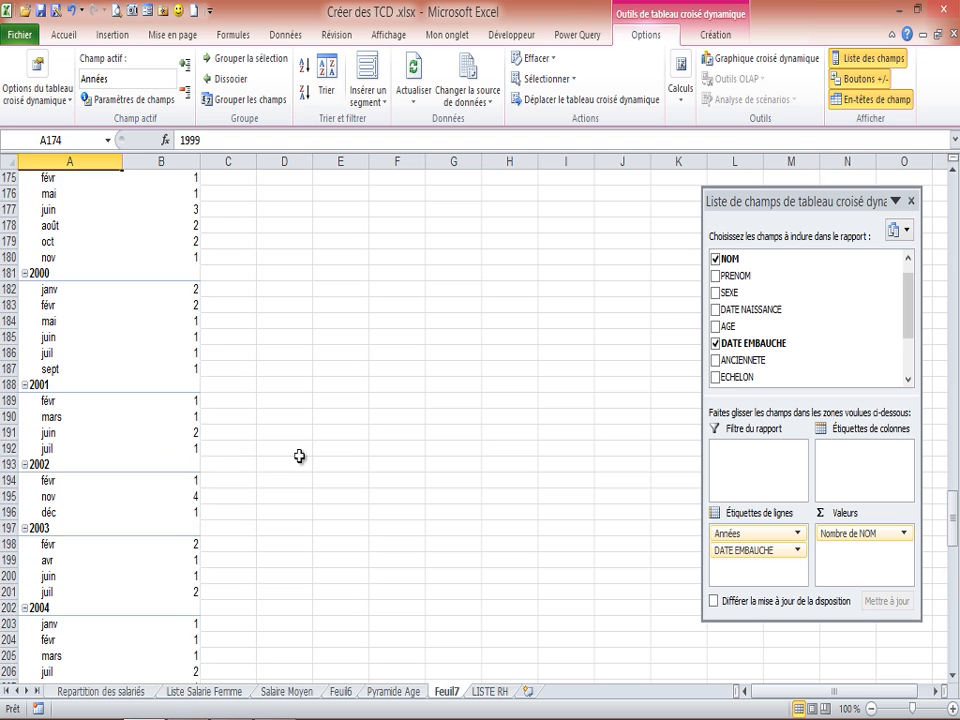
Step: Break the hire counts down by SEXE in the column labels and narrow column B to fit the femme figures
{"action": "scroll", "coordinate": [298, 452], "scroll_direction": "up", "scroll_amount": 5}
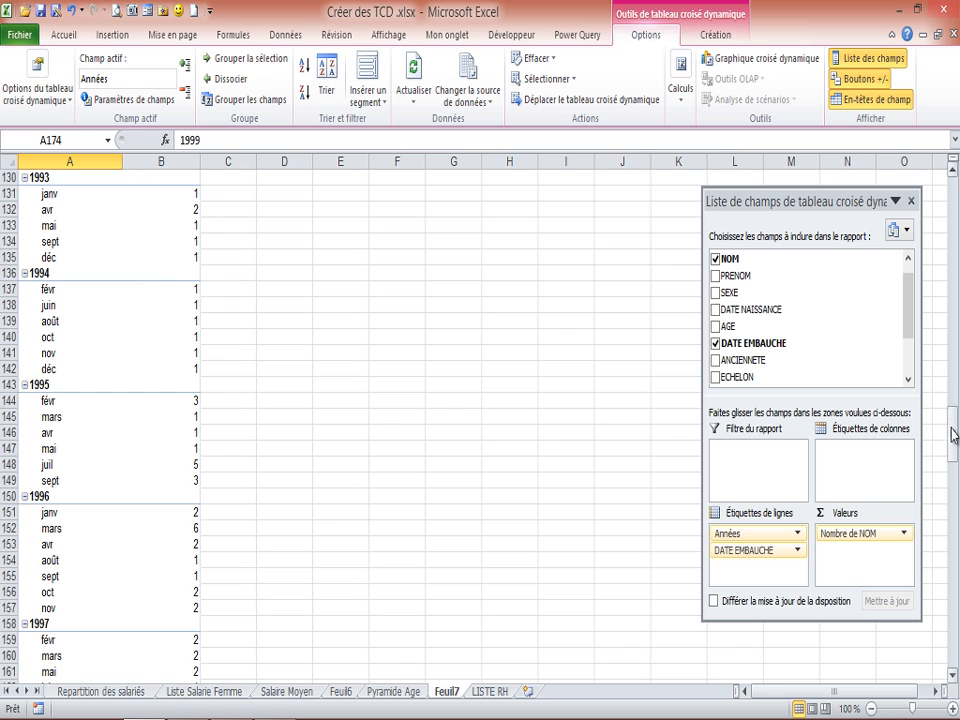
{"action": "left_click_drag", "start_coordinate": [953, 420], "coordinate": [931, 185]}
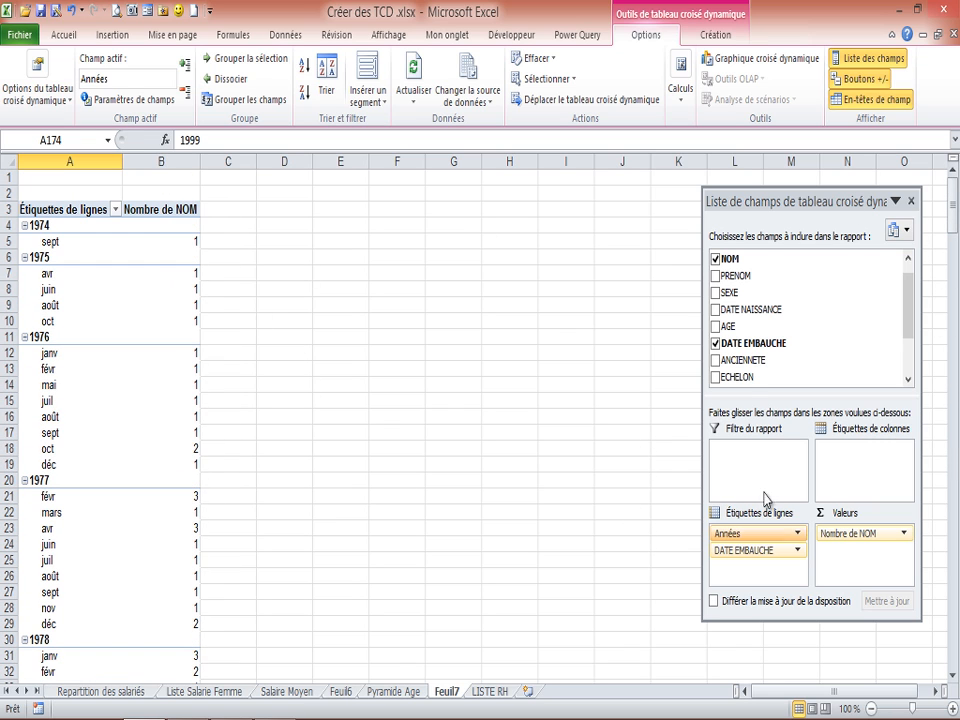
{"action": "left_click_drag", "start_coordinate": [733, 293], "coordinate": [838, 455]}
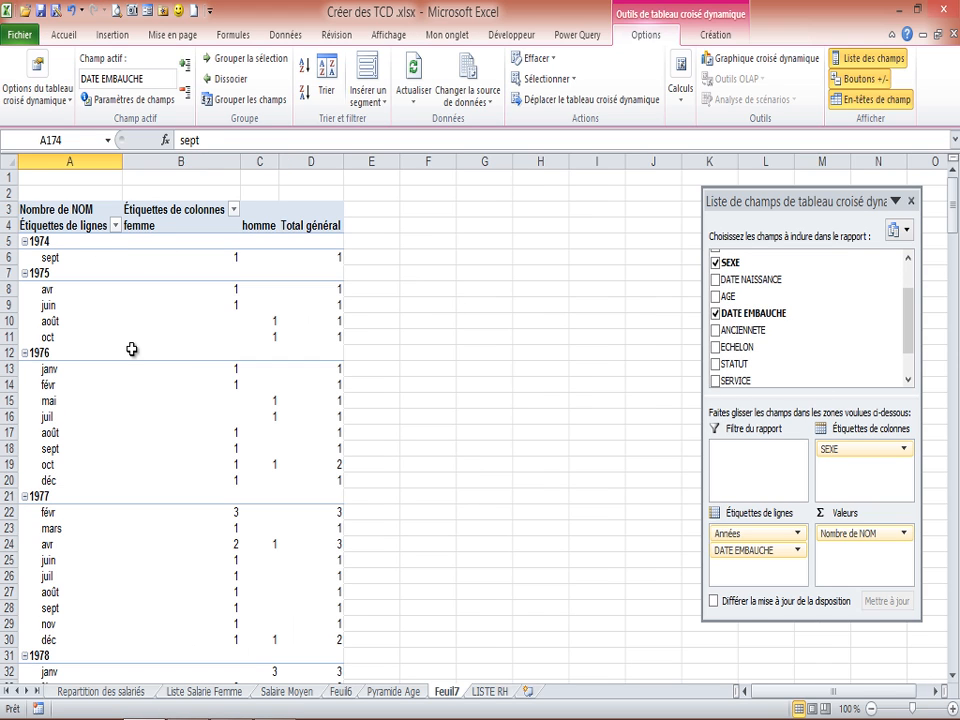
{"action": "scroll", "coordinate": [82, 354], "scroll_direction": "down", "scroll_amount": 2}
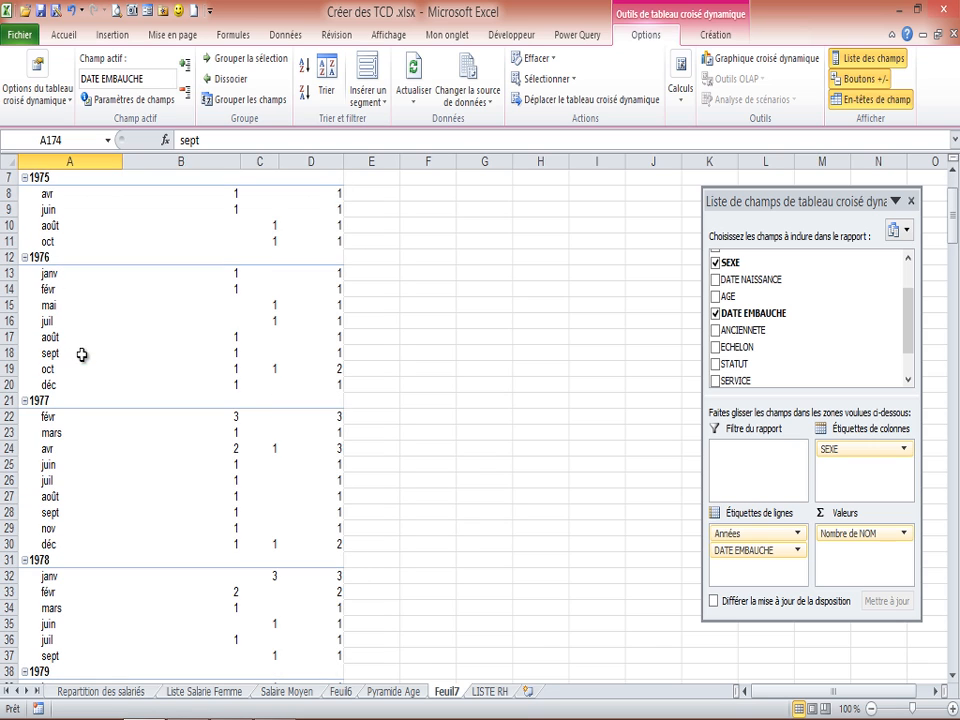
{"action": "scroll", "coordinate": [109, 292], "scroll_direction": "up", "scroll_amount": 2}
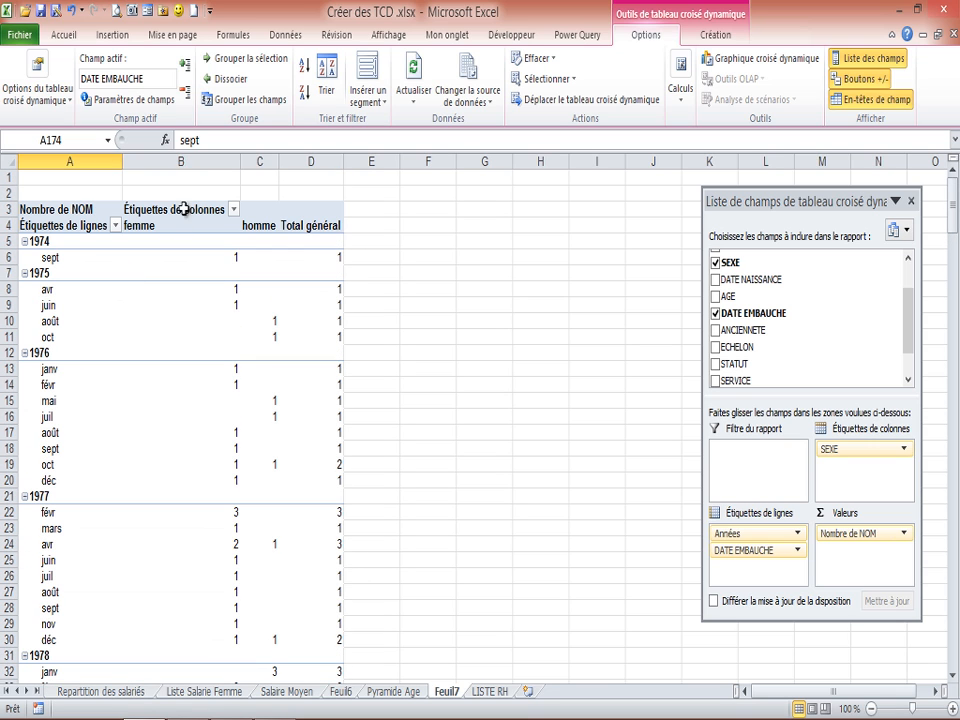
{"action": "left_click_drag", "start_coordinate": [238, 161], "coordinate": [176, 161]}
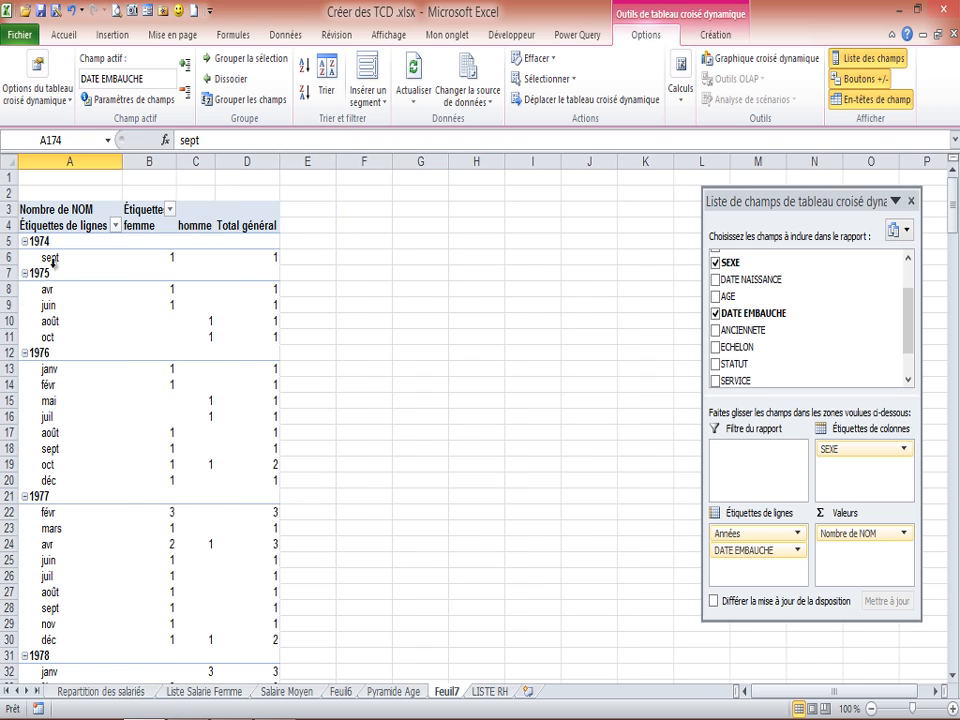
Step: Extract the employee records behind the October 2010 hire total of both sexes to a new detail sheet
{"action": "scroll", "coordinate": [127, 306], "scroll_direction": "down", "scroll_amount": 20}
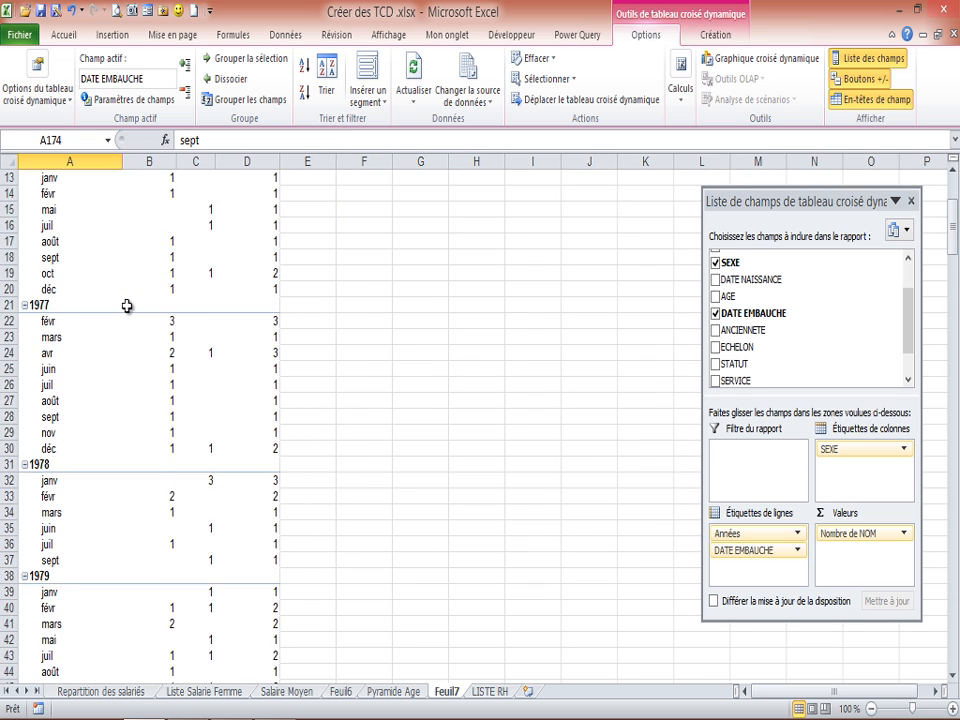
{"action": "scroll", "coordinate": [127, 306], "scroll_direction": "down", "scroll_amount": 20}
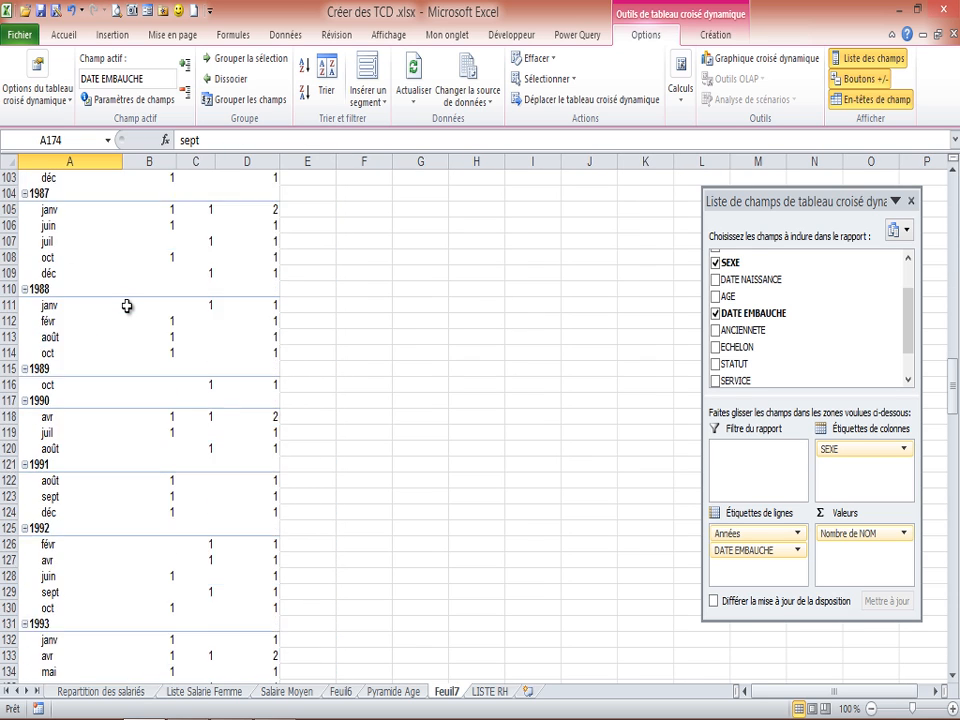
{"action": "scroll", "coordinate": [127, 306], "scroll_direction": "down", "scroll_amount": 16}
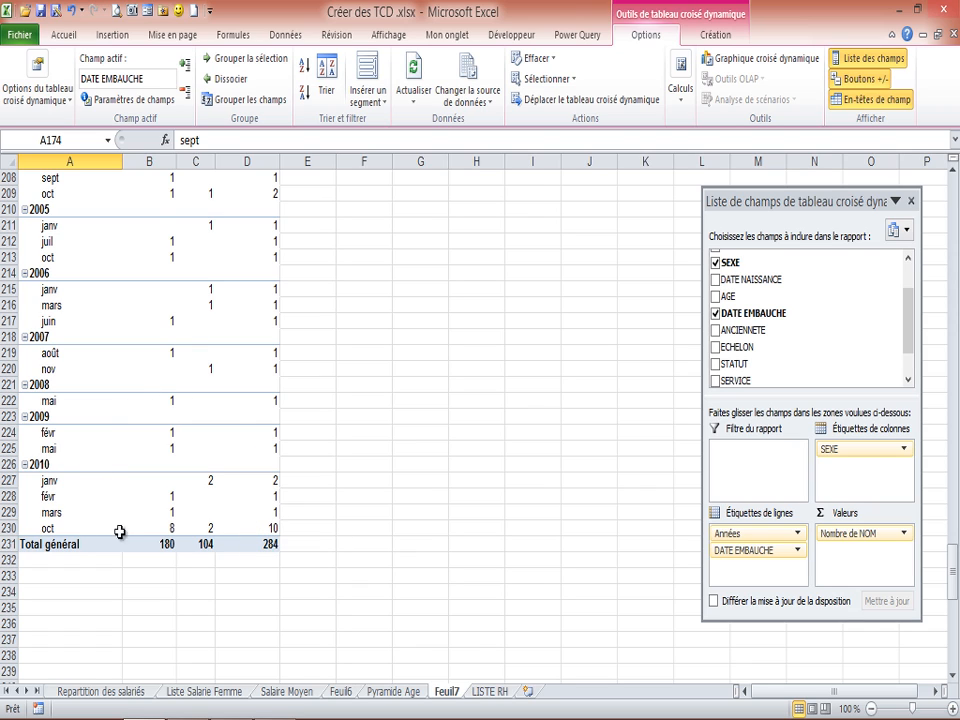
{"action": "mouse_move", "coordinate": [273, 527]}
{"action": "double_click", "coordinate": [270, 527]}
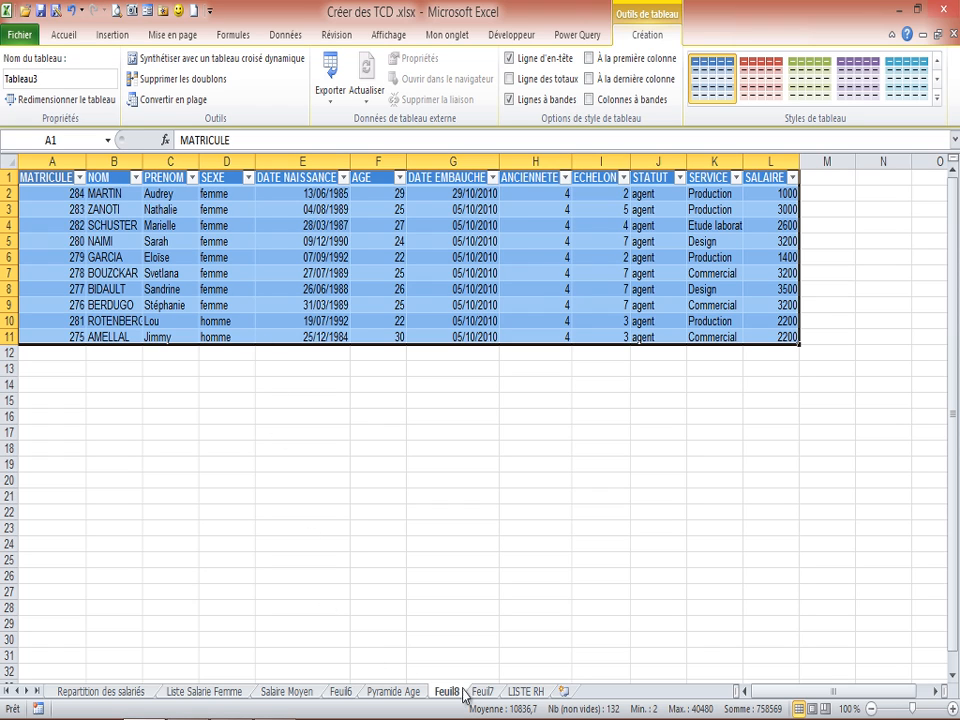
{"action": "left_click", "coordinate": [313, 209]}
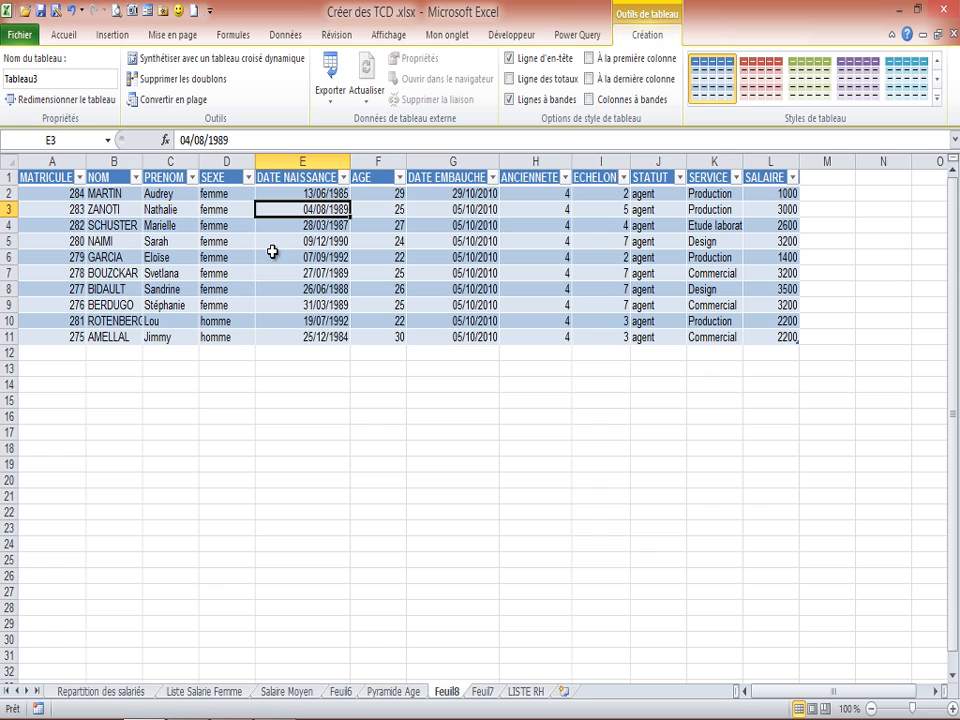
Step: Return to the pivot table sheet Feuil7 and rename it Groupe Embauche
{"action": "left_click", "coordinate": [483, 694]}
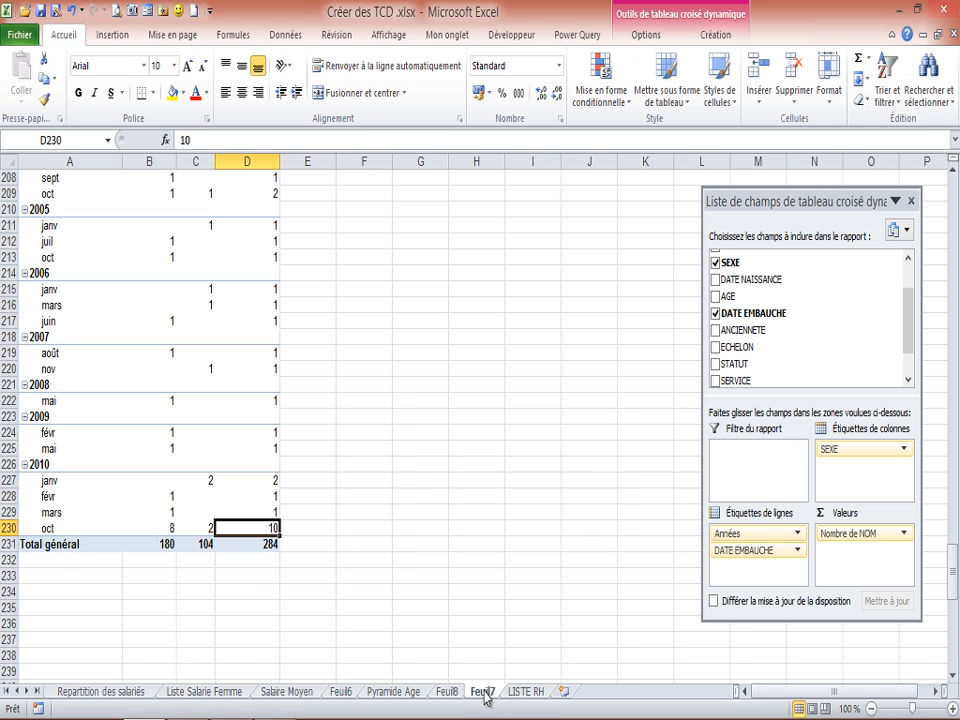
{"action": "double_click", "coordinate": [483, 692]}
{"action": "type", "text": "F"}
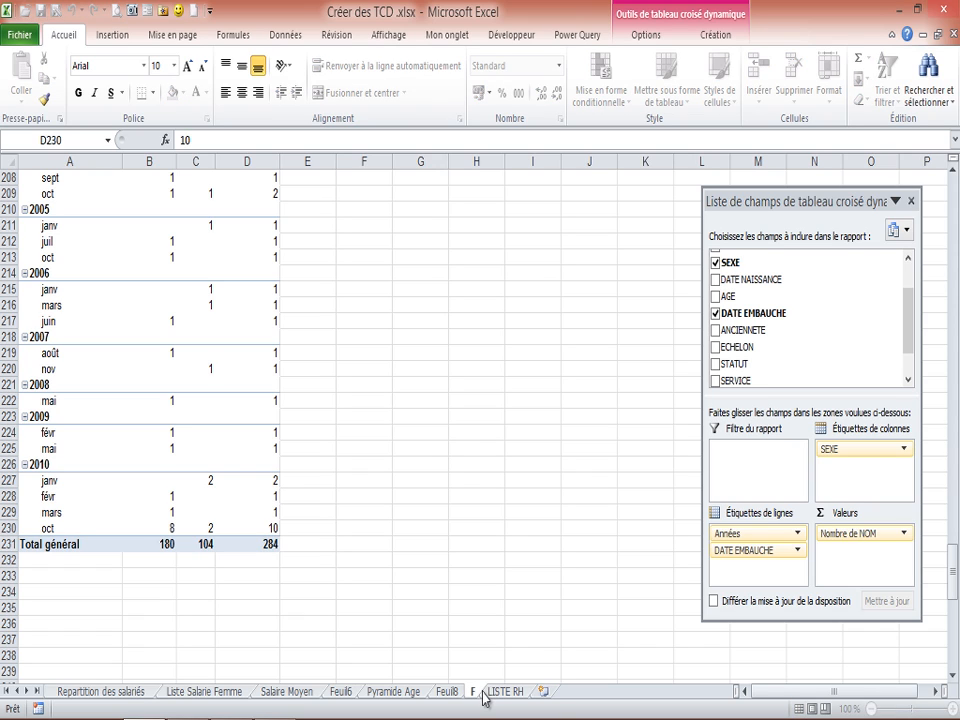
{"action": "type", "text": "euil"}
{"action": "key", "text": "BackSpace"}
{"action": "key", "text": "BackSpace"}
{"action": "key", "text": "BackSpace"}
{"action": "key", "text": "BackSpace"}
{"action": "key", "text": "BackSpace"}
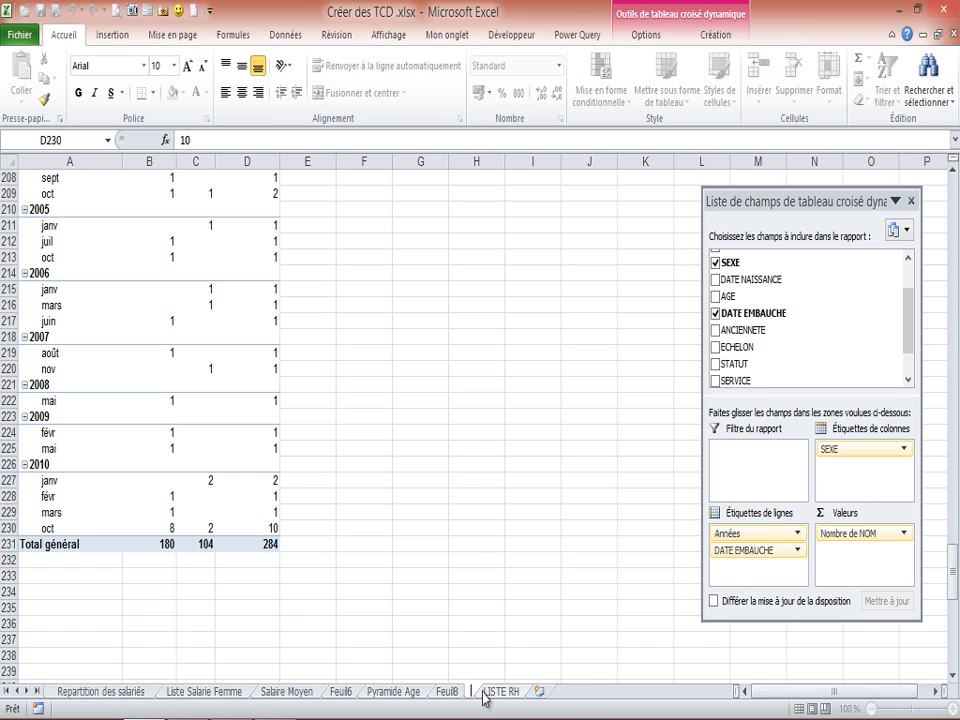
{"action": "type", "text": "Groupe"}
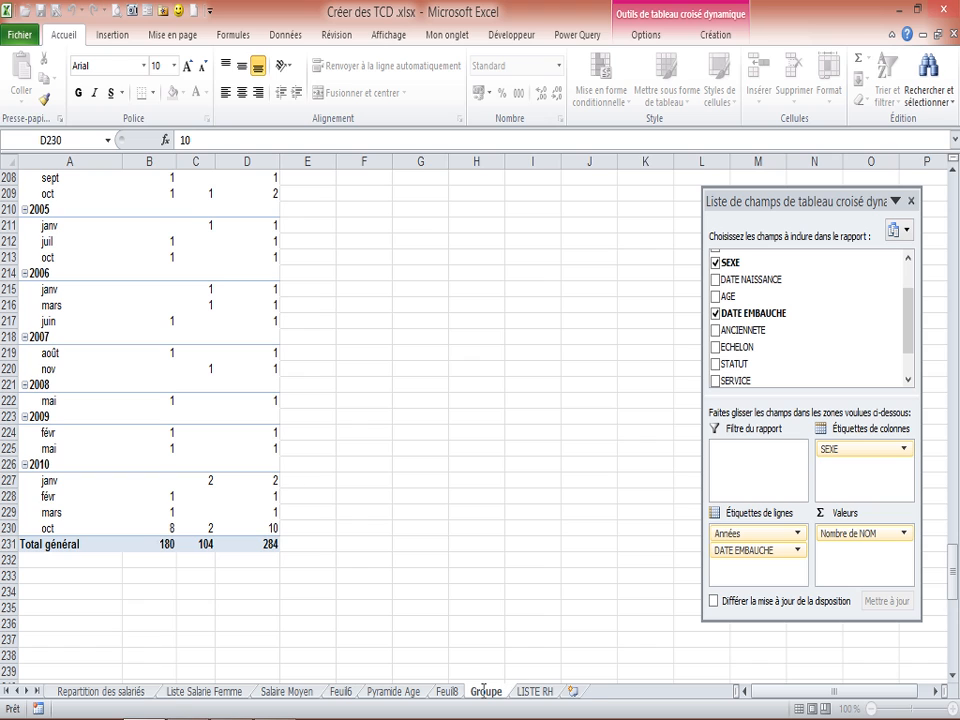
{"action": "type", "text": " Embauche"}
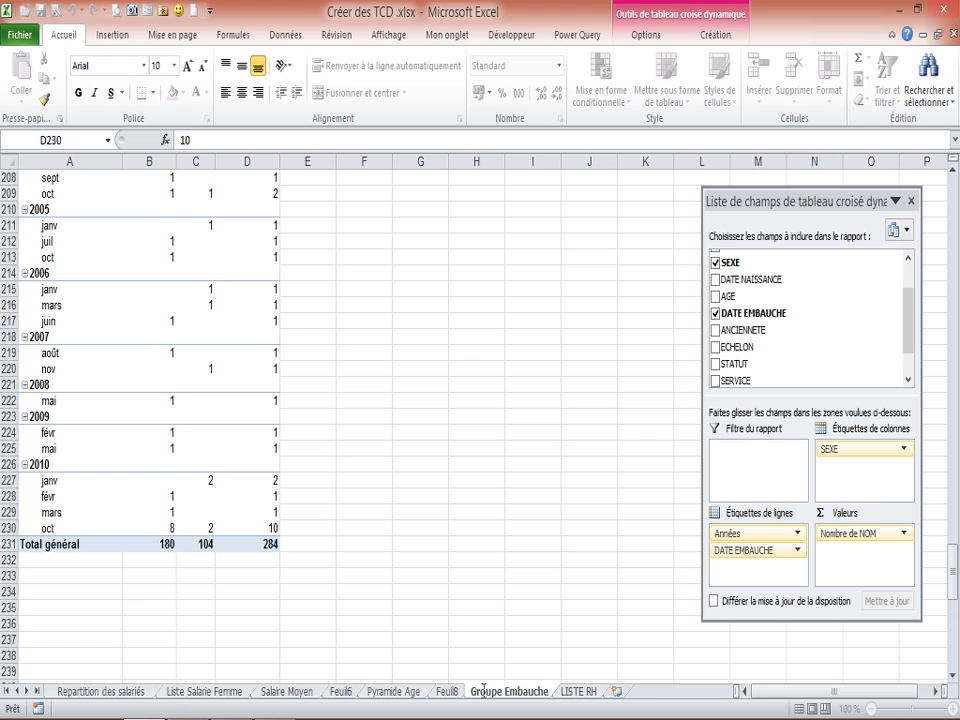
{"action": "left_click", "coordinate": [172, 300]}
Step: Examine the monthly hire counts by sex from 2006 back to 1996
{"action": "scroll", "coordinate": [172, 300], "scroll_direction": "up", "scroll_amount": 7}
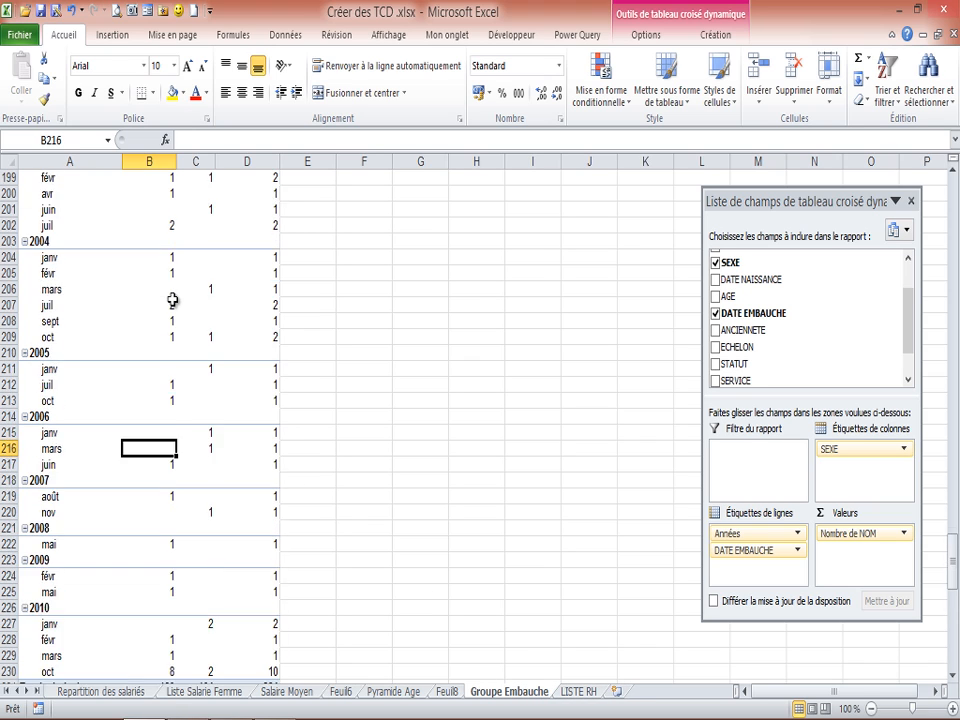
{"action": "scroll", "coordinate": [172, 300], "scroll_direction": "up", "scroll_amount": 5}
{"action": "scroll", "coordinate": [172, 300], "scroll_direction": "down", "scroll_amount": 1}
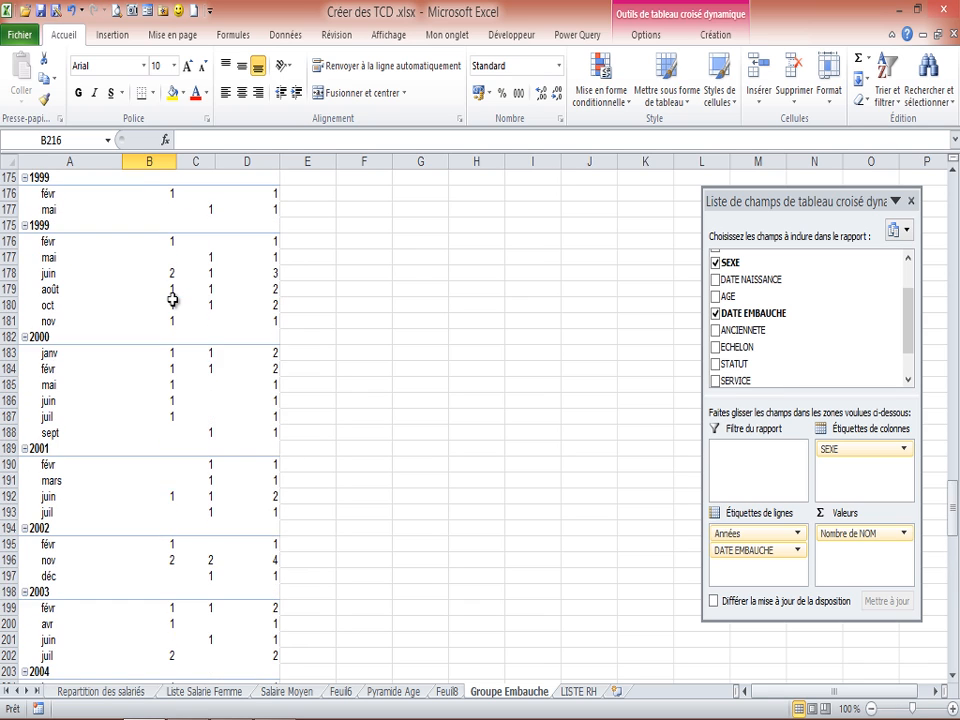
{"action": "scroll", "coordinate": [172, 300], "scroll_direction": "up", "scroll_amount": 4}
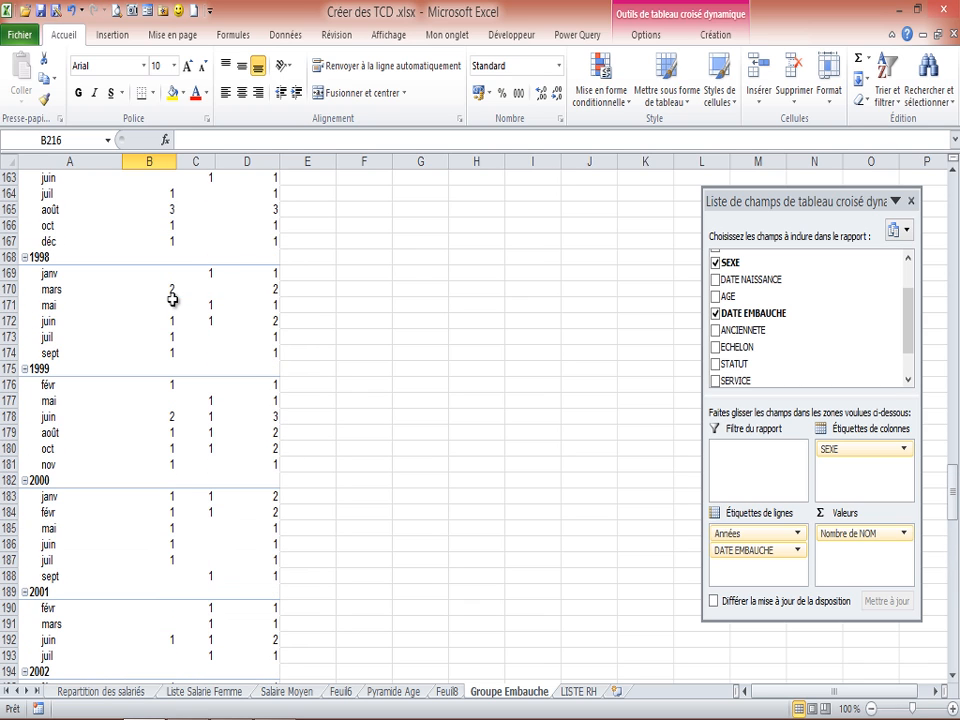
{"action": "scroll", "coordinate": [172, 300], "scroll_direction": "up", "scroll_amount": 2}
{"action": "scroll", "coordinate": [172, 300], "scroll_direction": "up", "scroll_amount": 3}
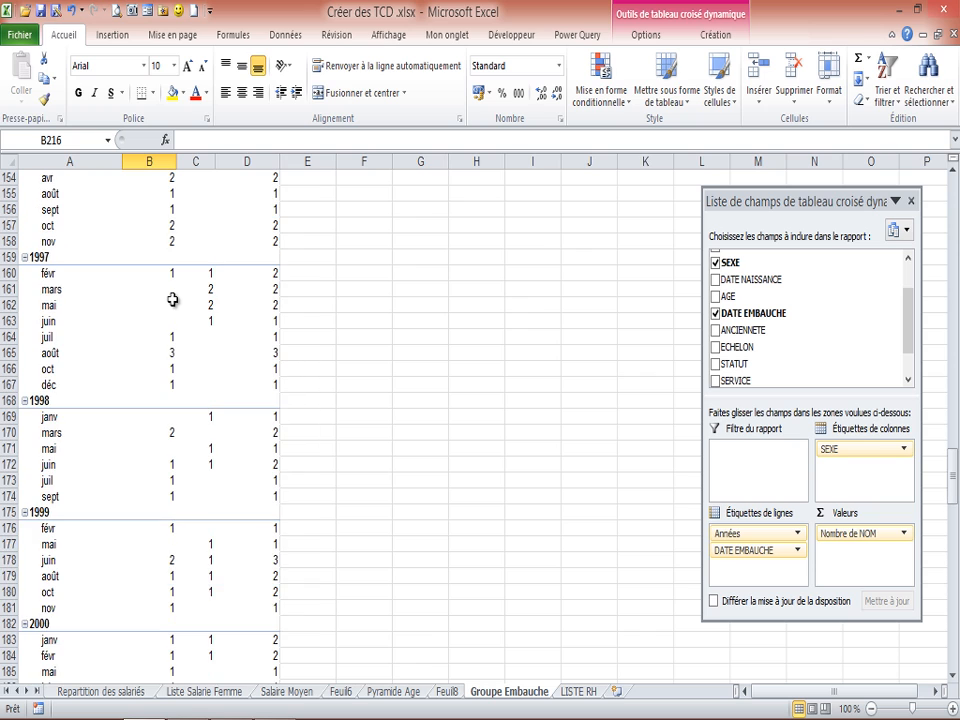
{"action": "scroll", "coordinate": [172, 300], "scroll_direction": "down", "scroll_amount": 1}
{"action": "scroll", "coordinate": [172, 300], "scroll_direction": "up", "scroll_amount": 1}
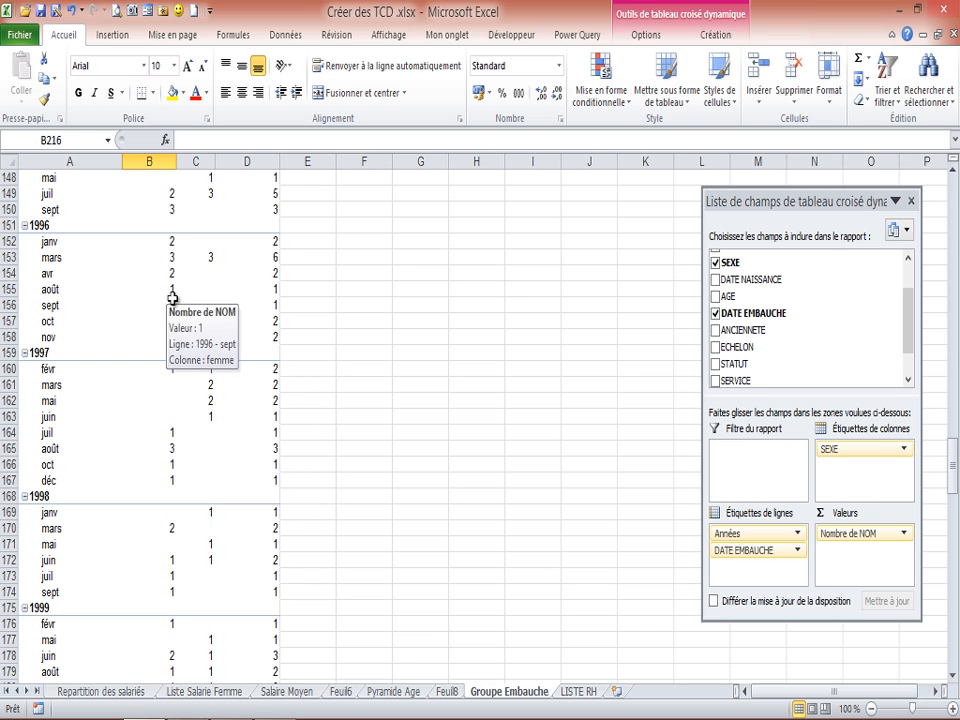
Step: Apply the orange style from the first row of the Foncé group to the hire pivot table
{"action": "left_click", "coordinate": [172, 294]}
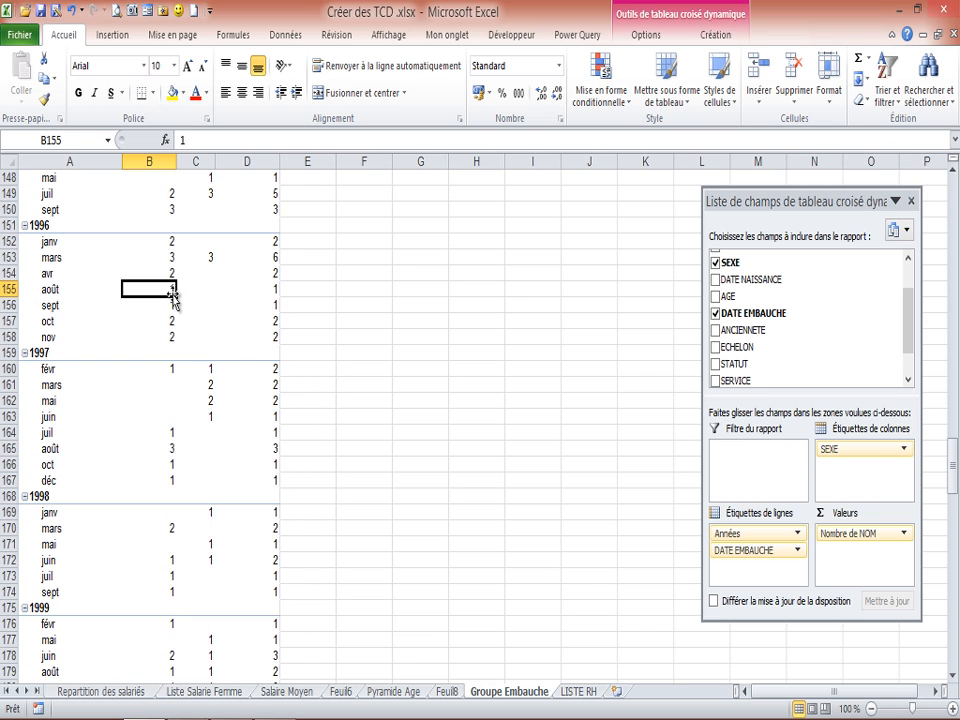
{"action": "left_click", "coordinate": [709, 36]}
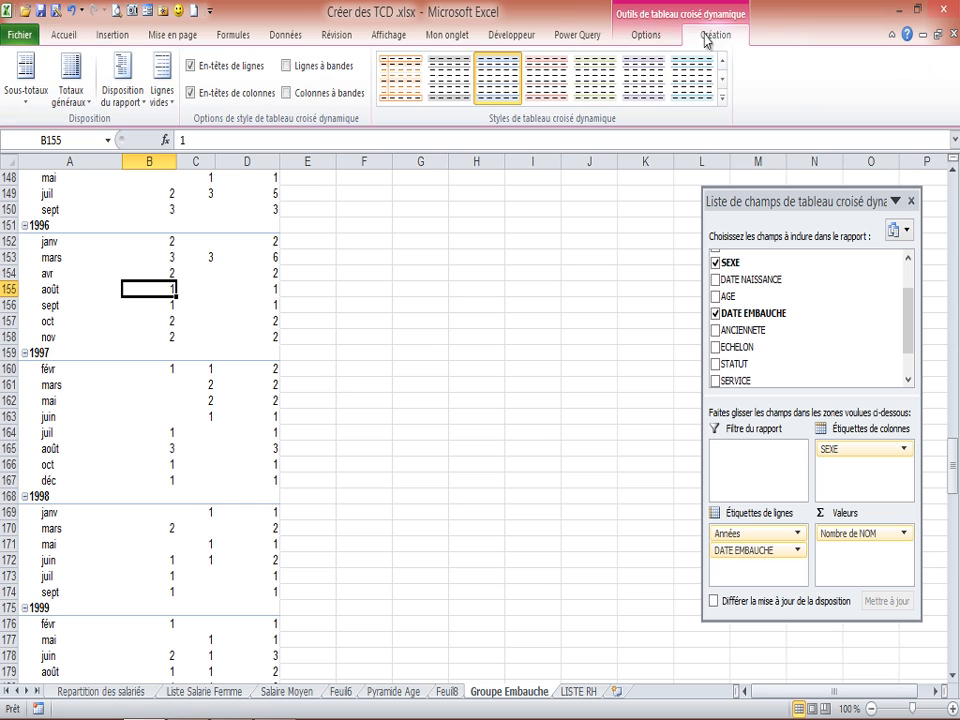
{"action": "left_click", "coordinate": [722, 97]}
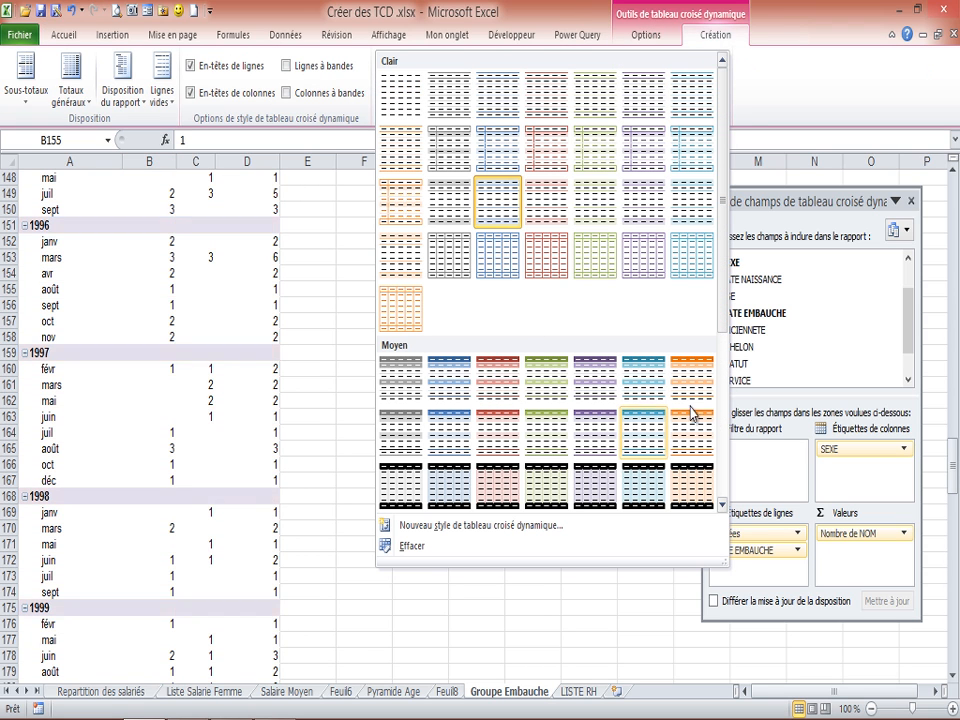
{"action": "scroll", "coordinate": [724, 365], "scroll_direction": "down", "scroll_amount": 4}
{"action": "scroll", "coordinate": [724, 370], "scroll_direction": "down", "scroll_amount": 1}
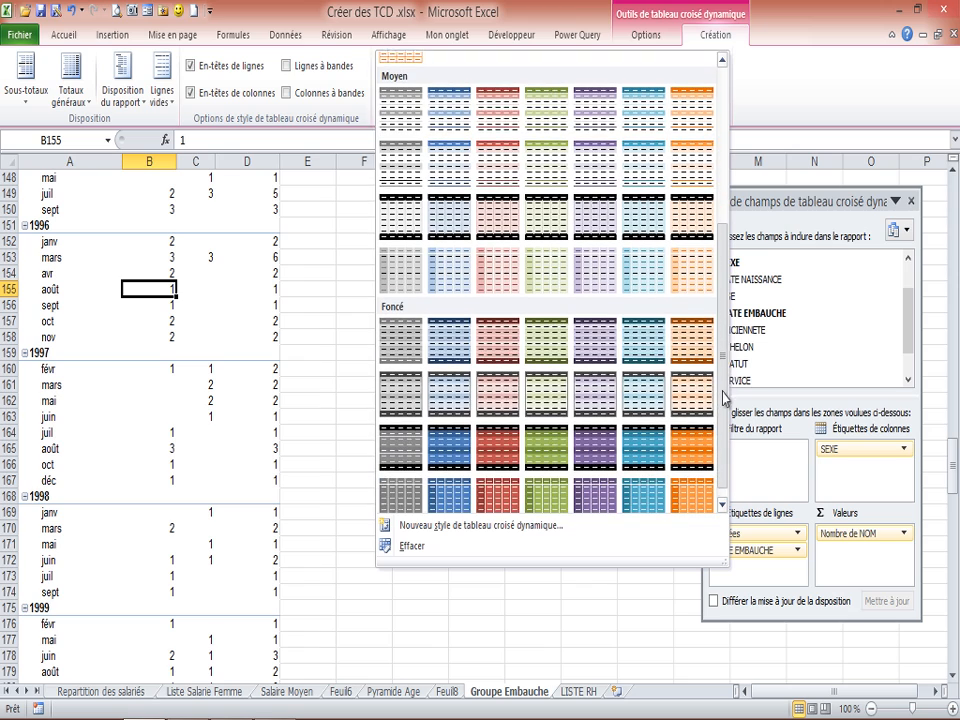
{"action": "left_click", "coordinate": [689, 336]}
{"action": "left_click", "coordinate": [132, 257]}
Step: Review the restyled pivot table across the years and select the overall grand total at its end
{"action": "scroll", "coordinate": [132, 257], "scroll_direction": "up", "scroll_amount": 13}
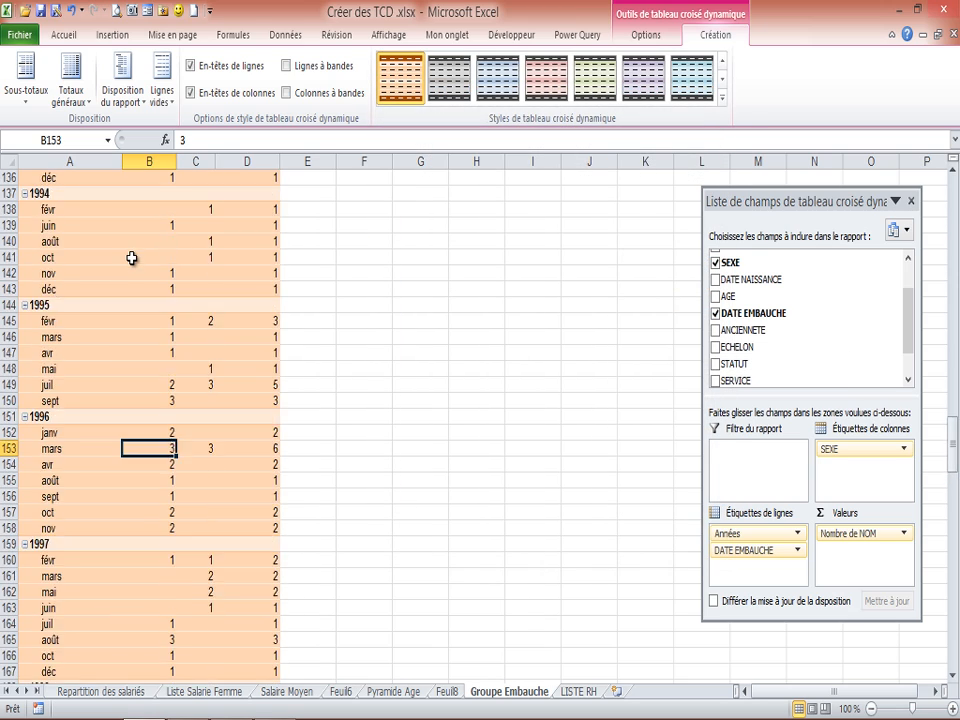
{"action": "scroll", "coordinate": [135, 250], "scroll_direction": "up", "scroll_amount": 5}
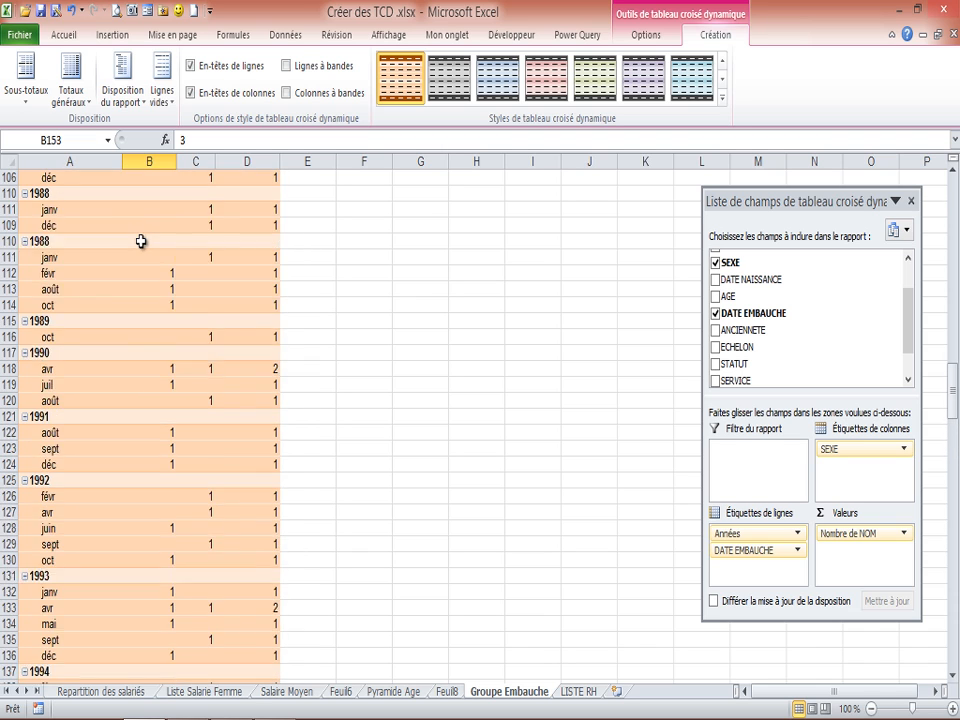
{"action": "scroll", "coordinate": [141, 241], "scroll_direction": "up", "scroll_amount": 3}
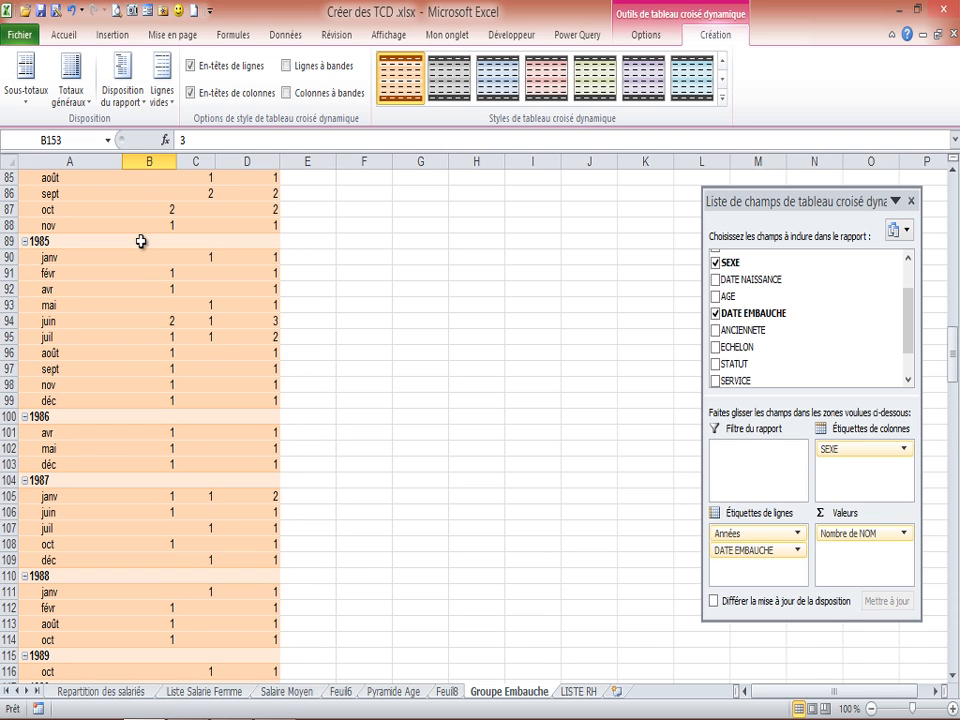
{"action": "scroll", "coordinate": [135, 300], "scroll_direction": "down", "scroll_amount": 14}
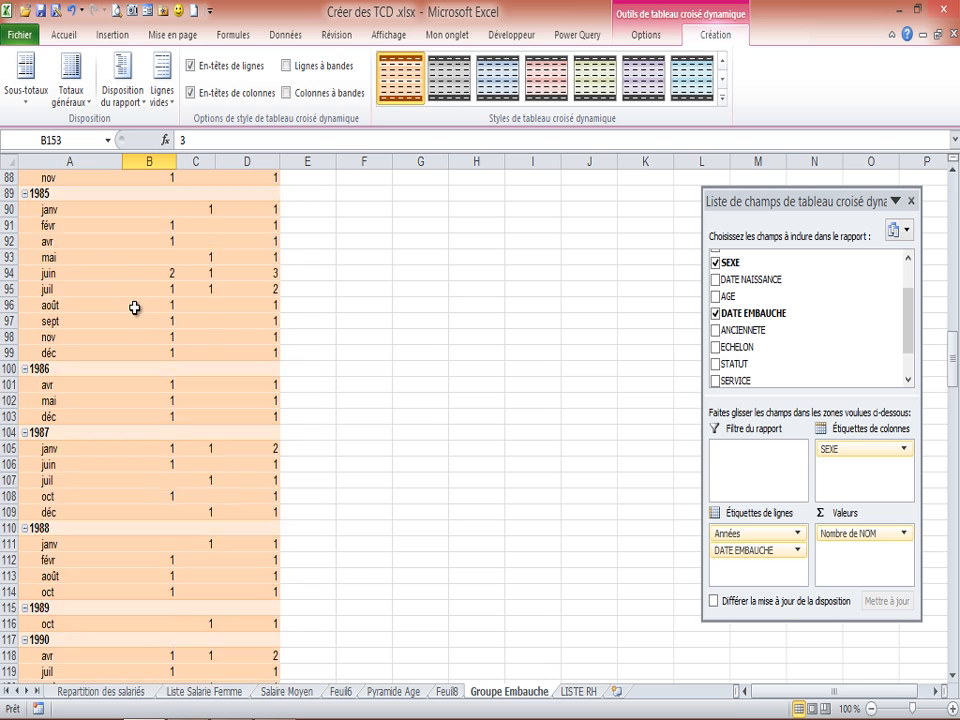
{"action": "scroll", "coordinate": [135, 307], "scroll_direction": "down", "scroll_amount": 10}
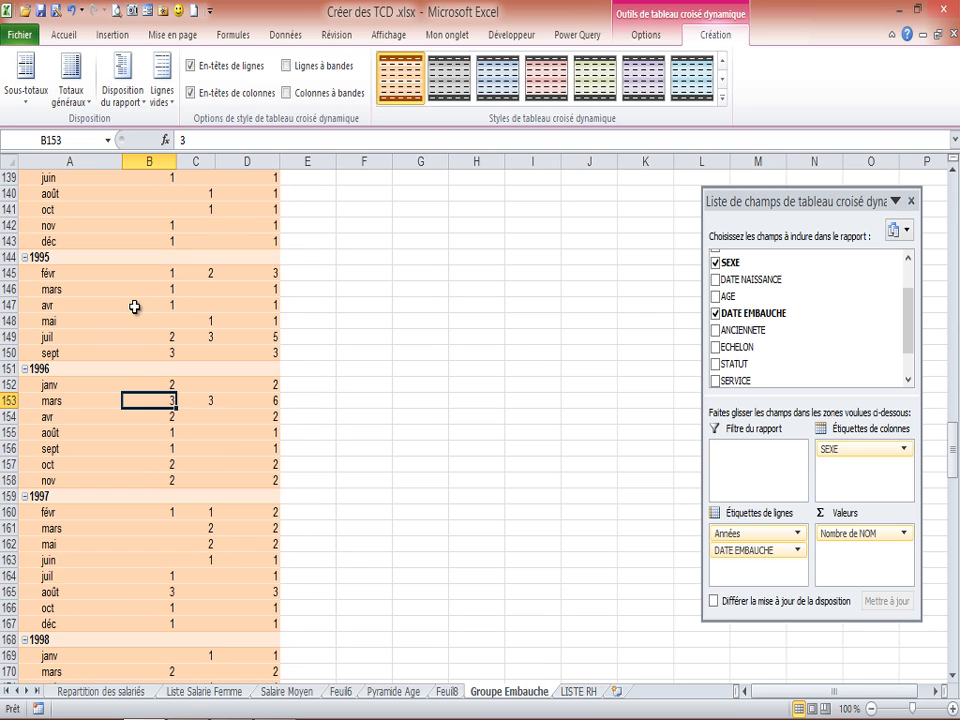
{"action": "scroll", "coordinate": [135, 306], "scroll_direction": "down", "scroll_amount": 20}
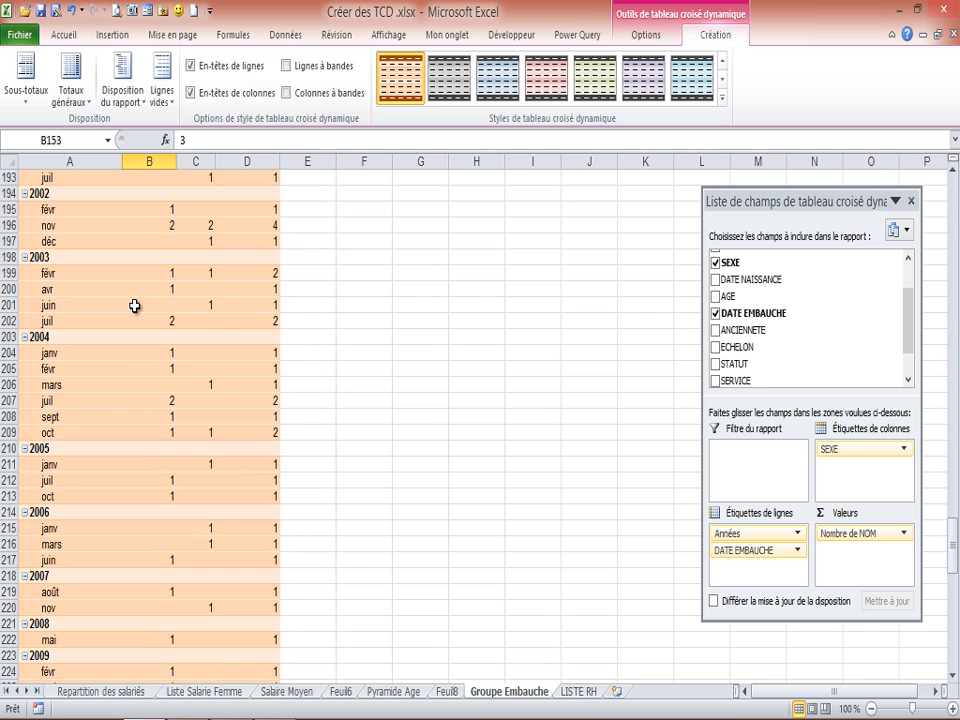
{"action": "scroll", "coordinate": [135, 306], "scroll_direction": "up", "scroll_amount": 6}
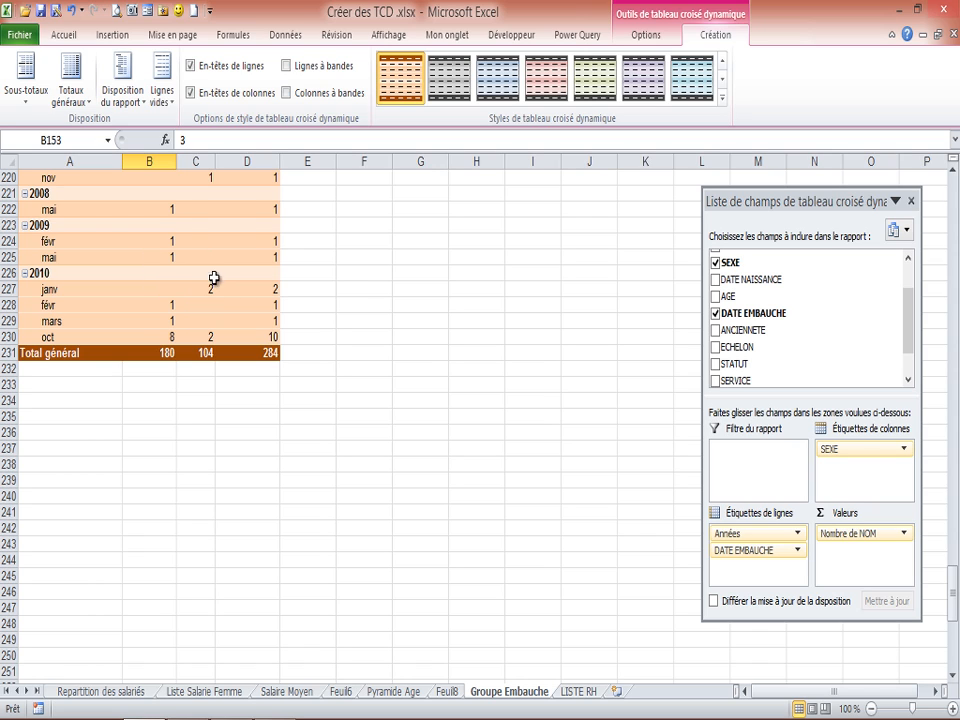
{"action": "left_click", "coordinate": [268, 355]}
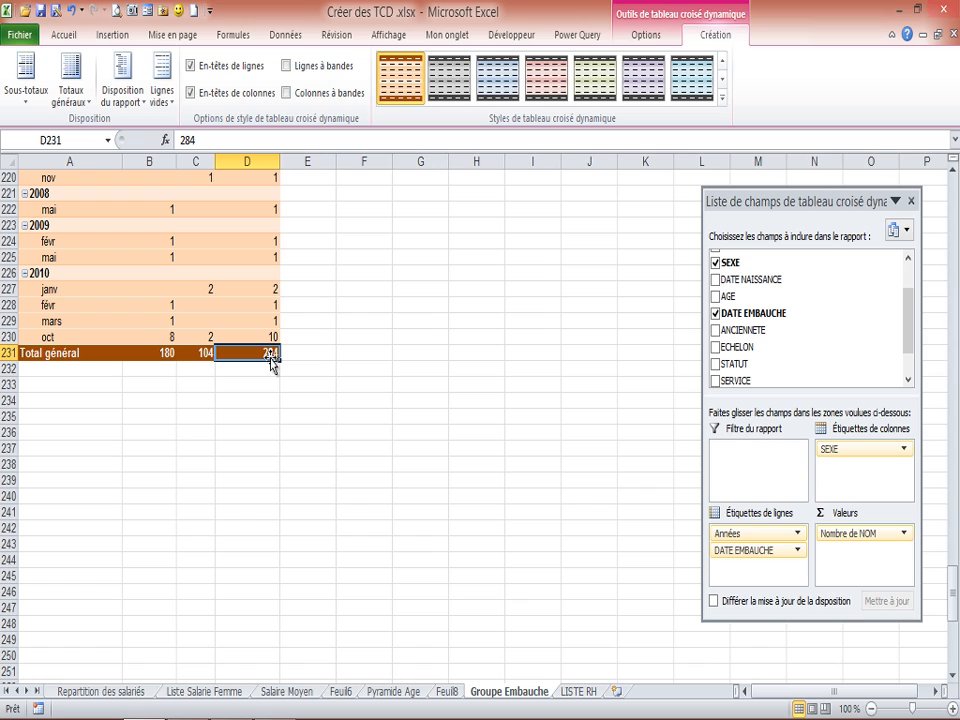